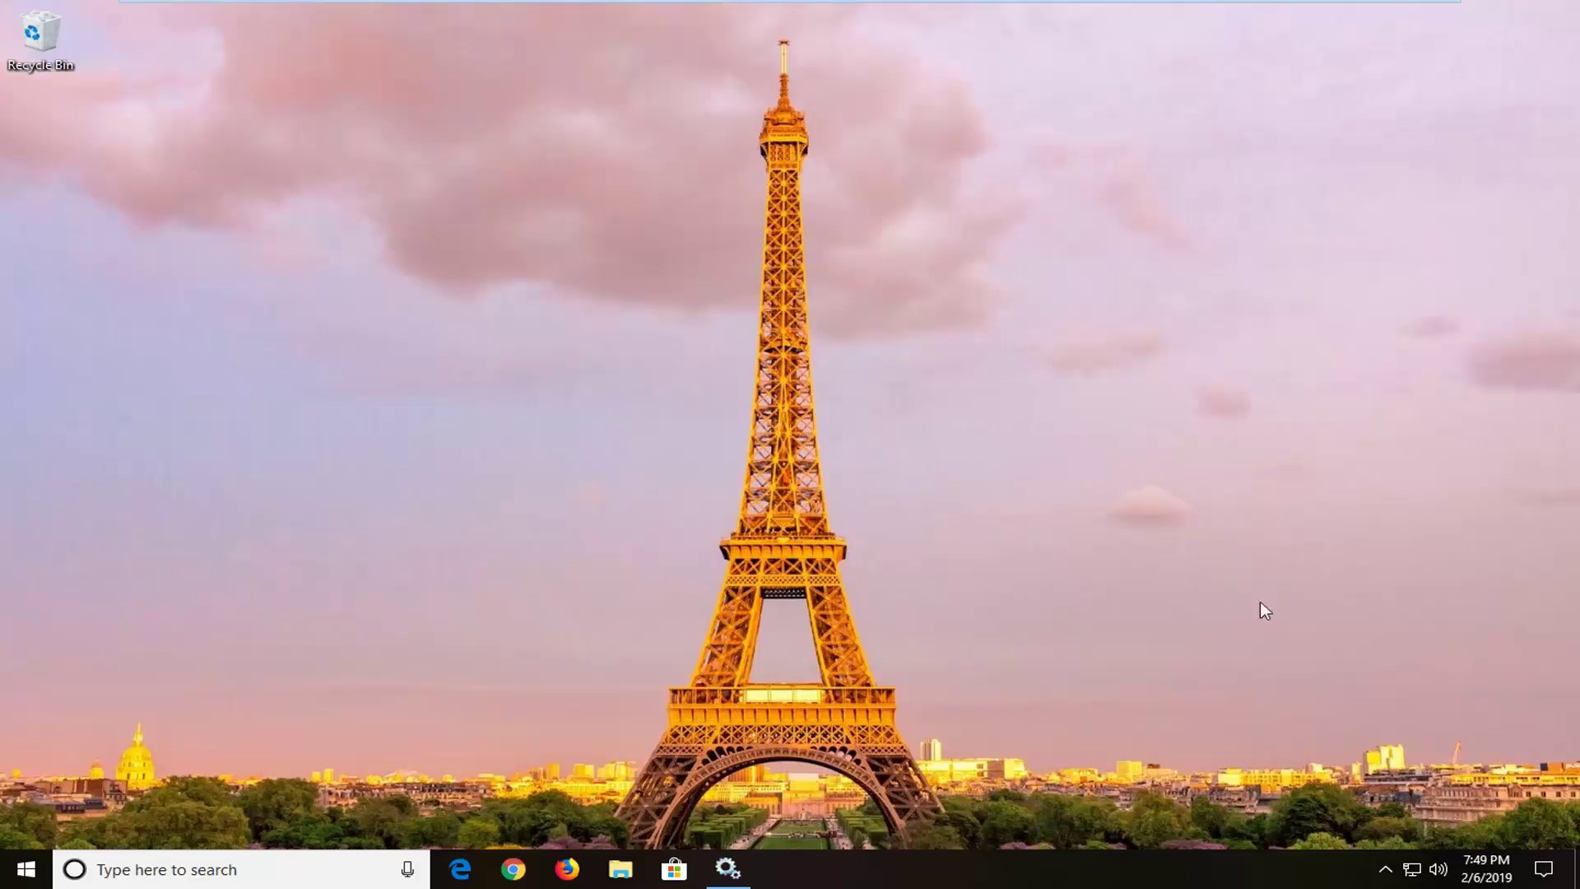
Search Start for 'troubleshoot' and open the Troubleshoot settings page.
left_click(16, 869)
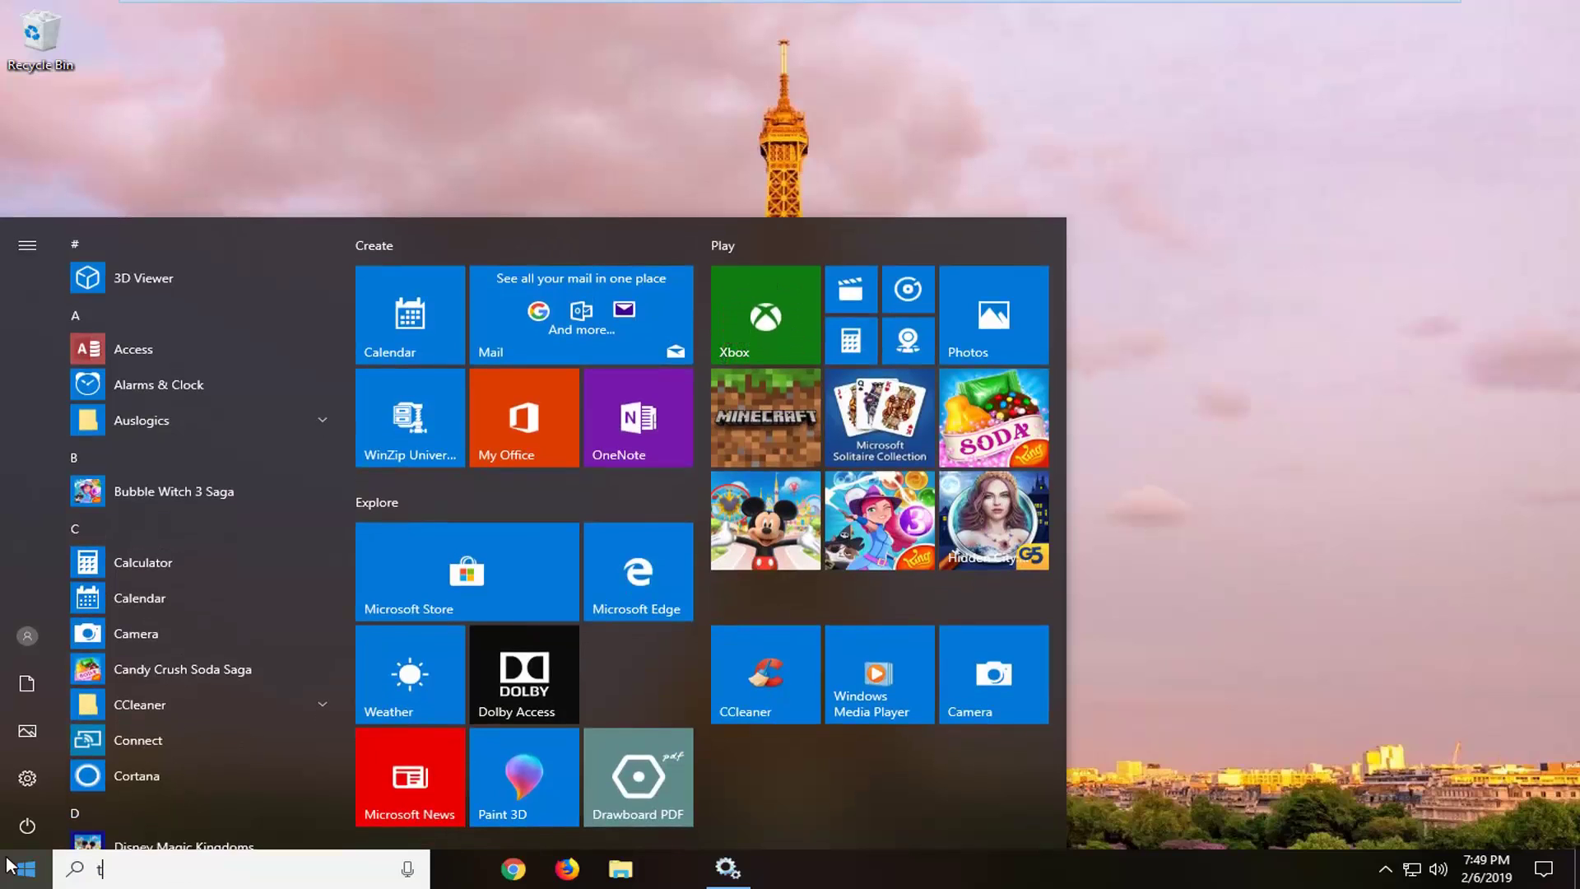
type("t")
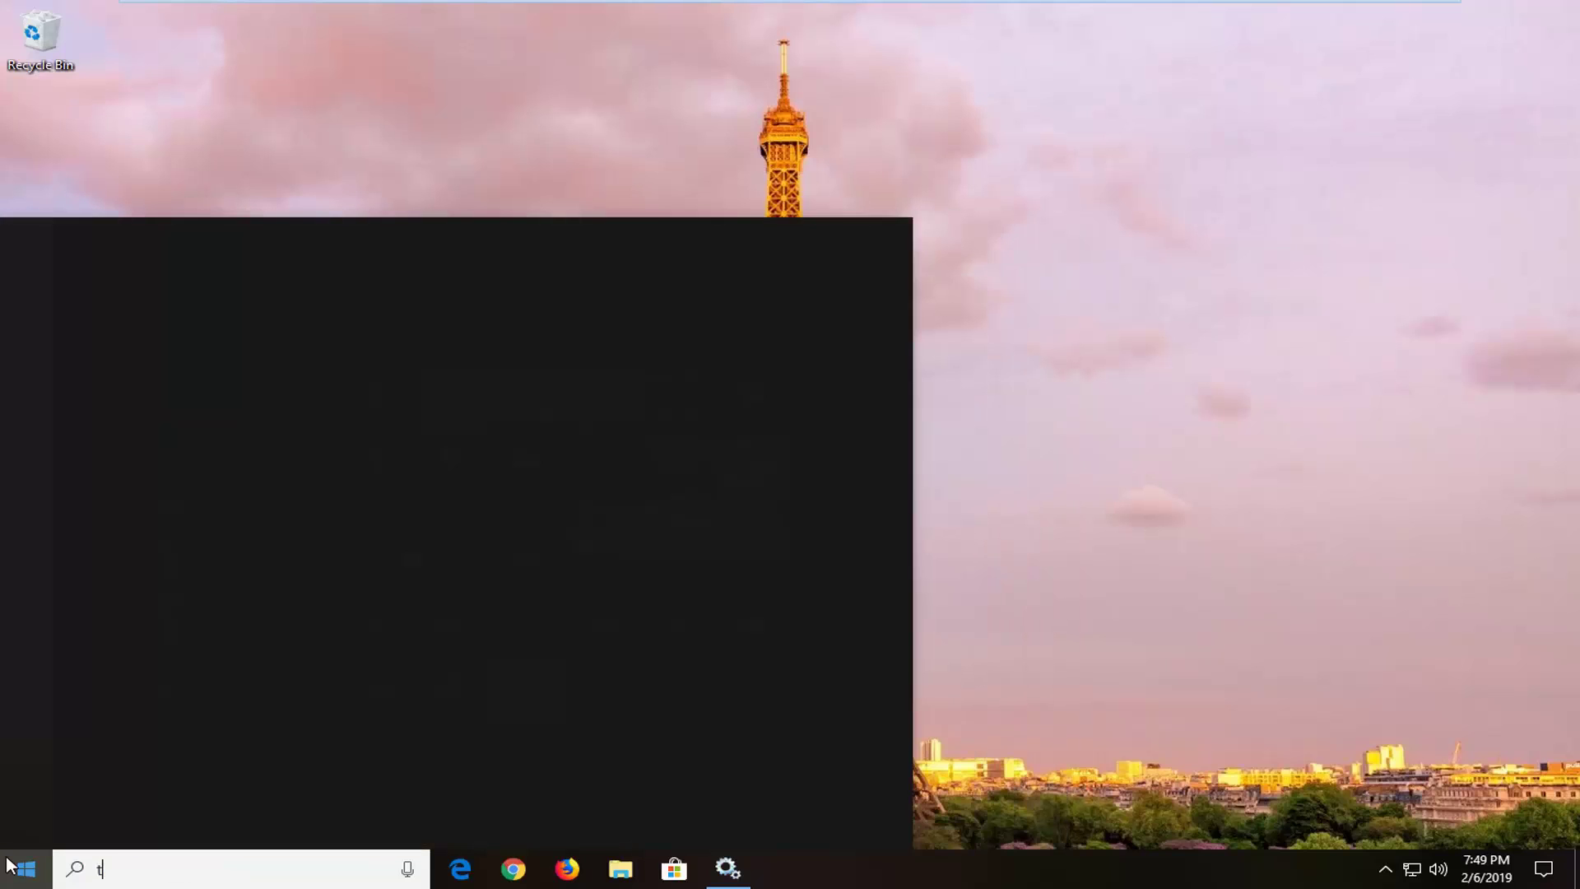
type("roubleshoot")
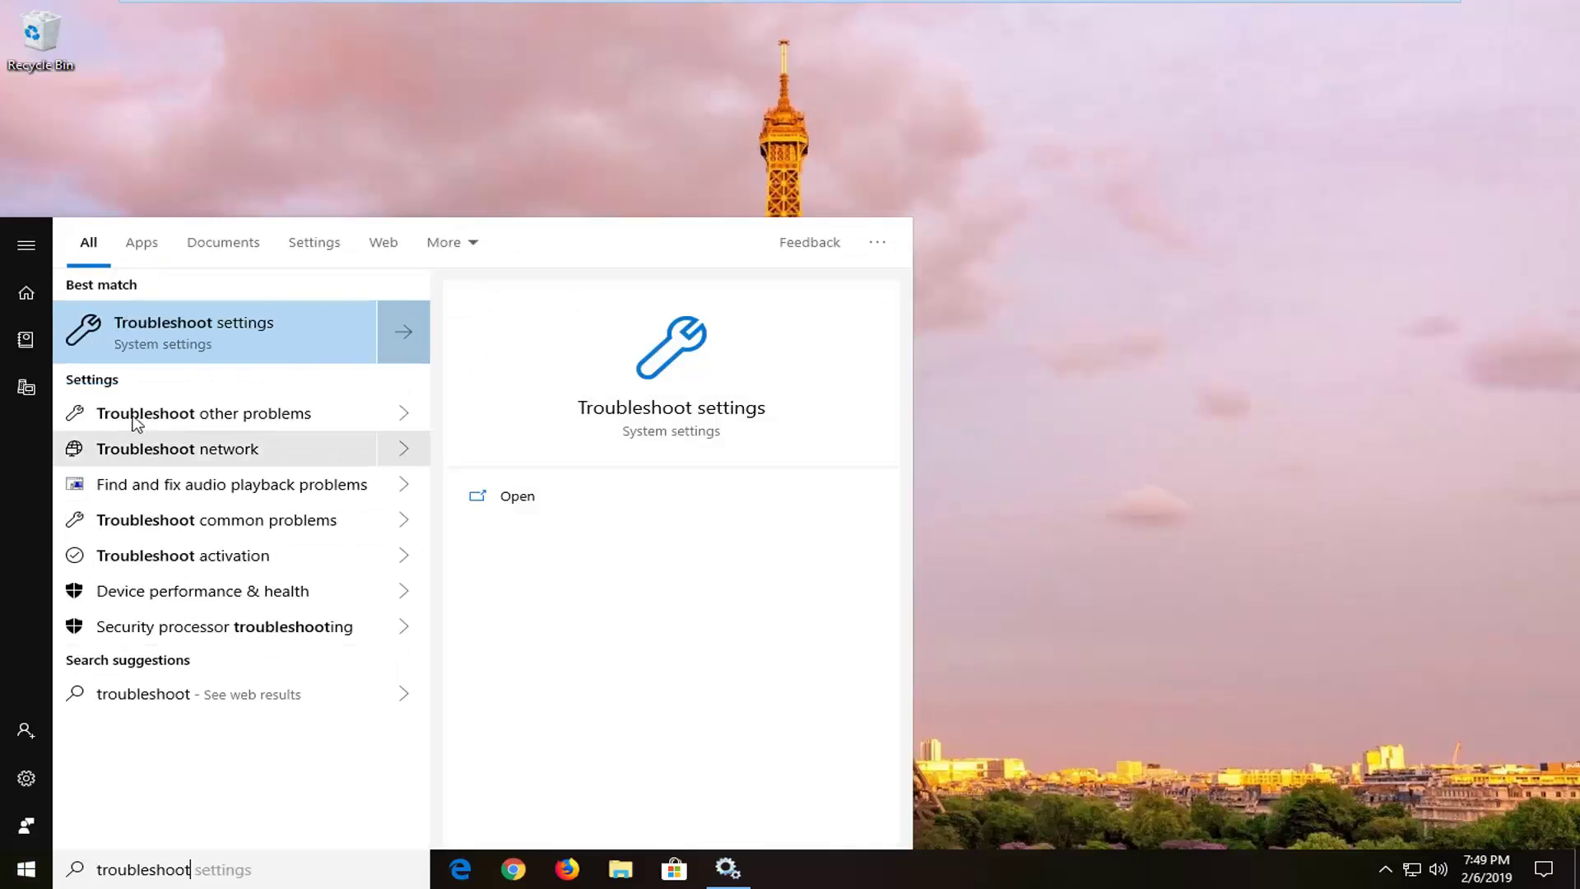
left_click(186, 328)
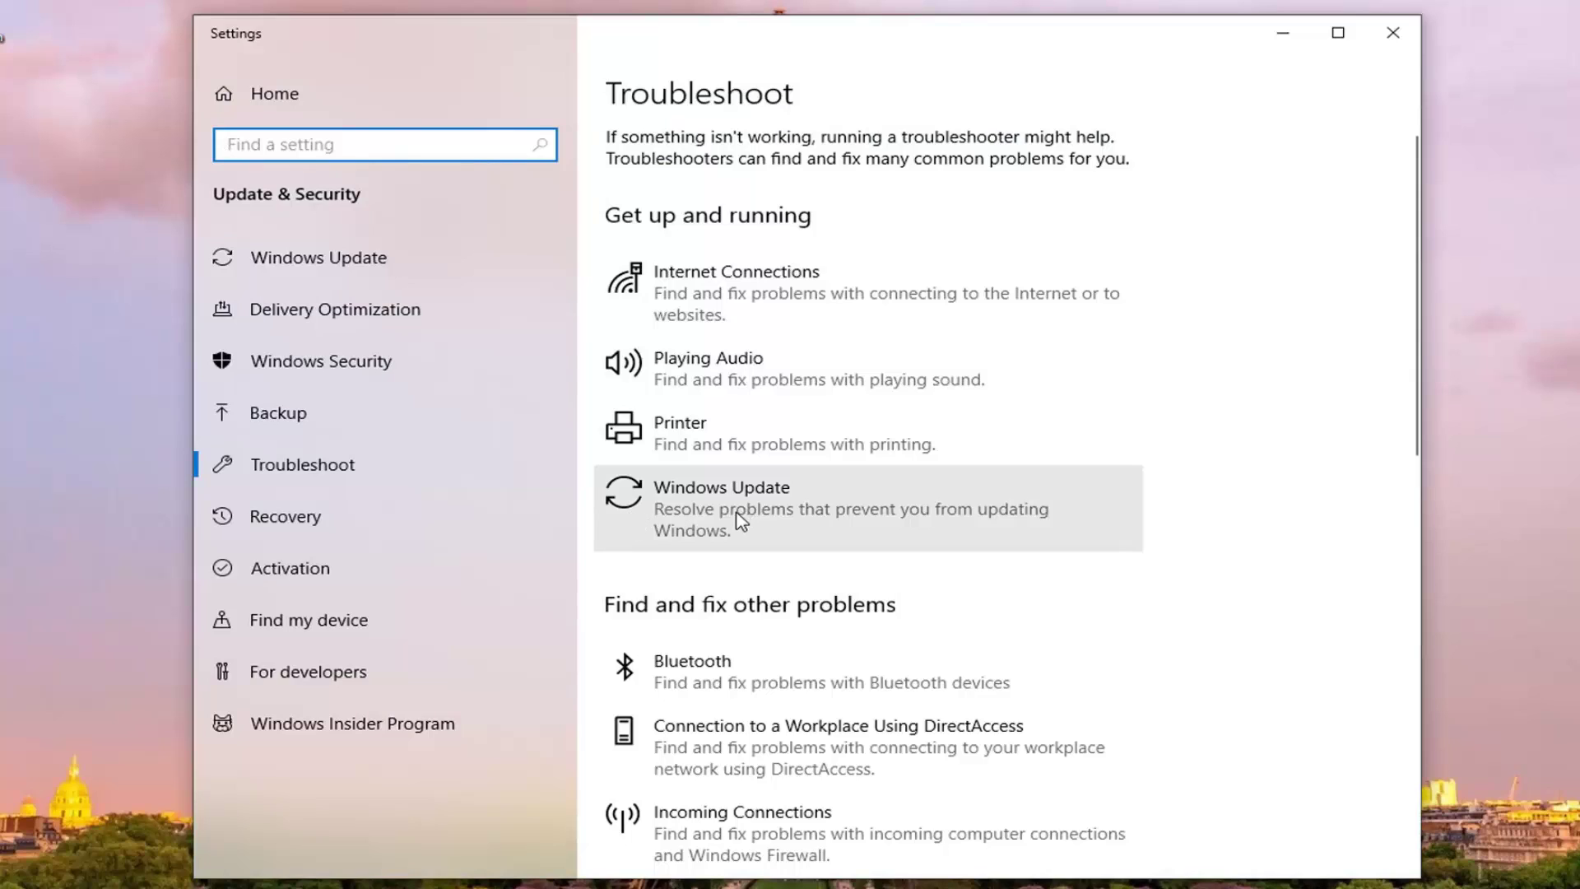
Run the Windows Update troubleshooter and close its 'couldn't identify the problem' result.
left_click(783, 526)
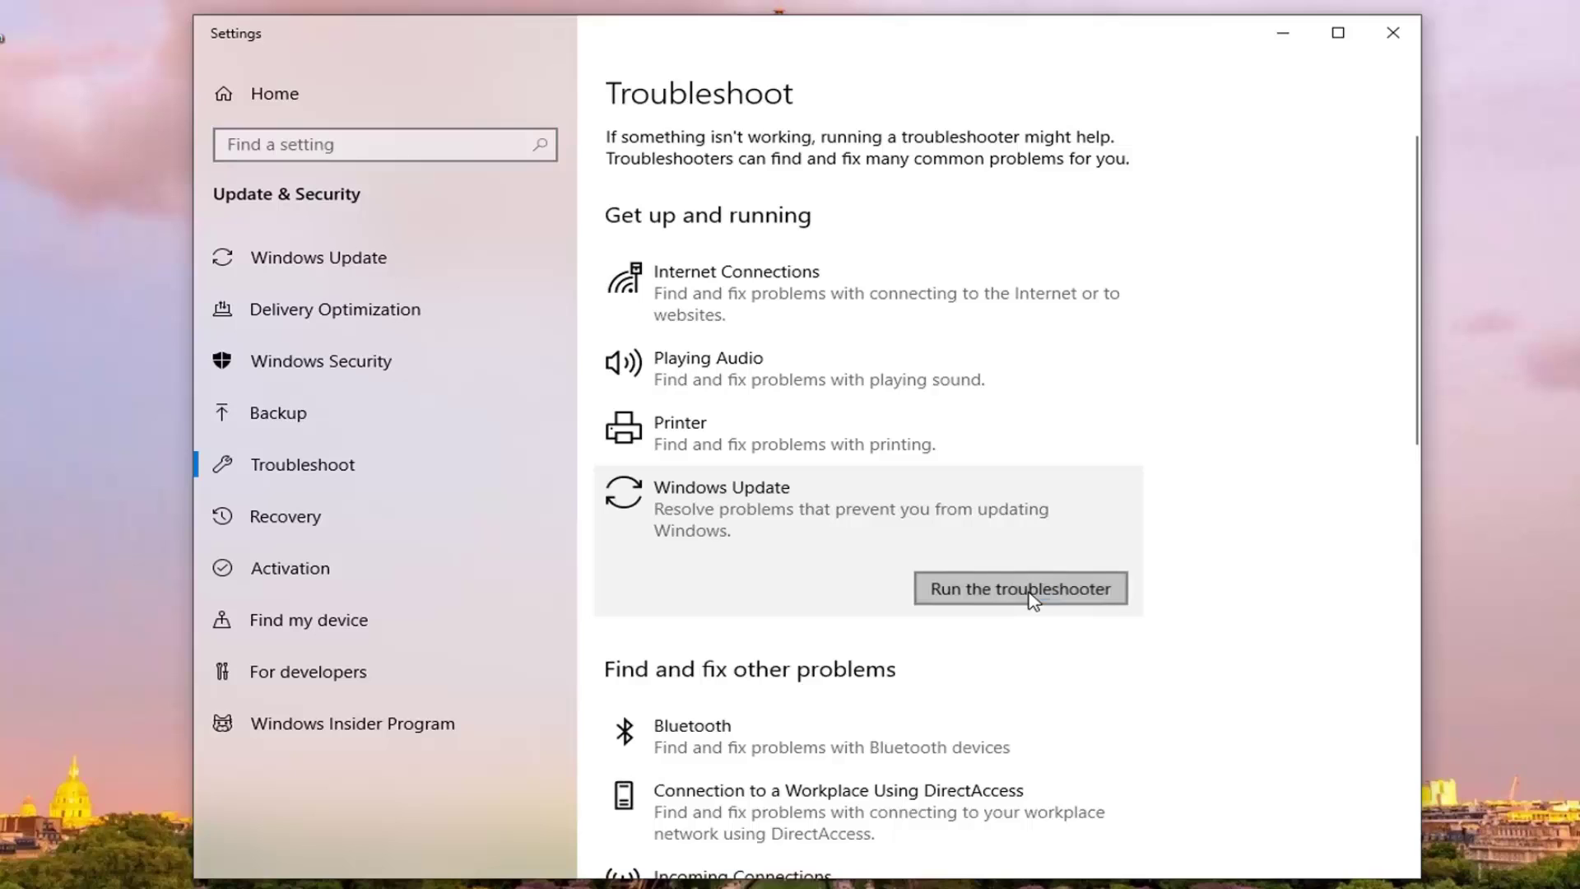
left_click(1033, 593)
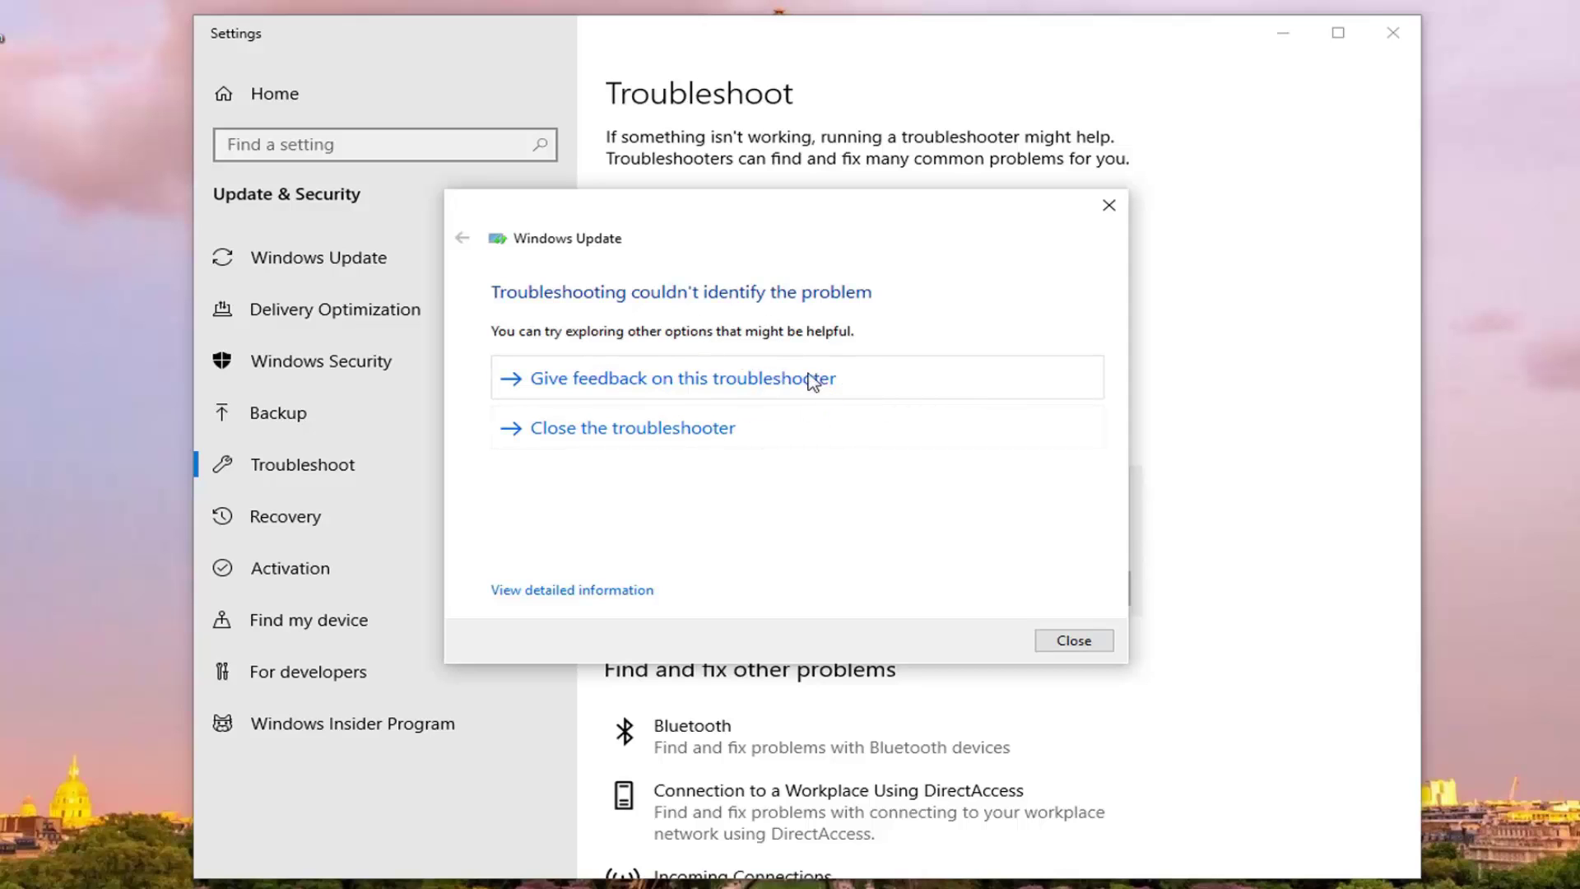
left_click(1068, 641)
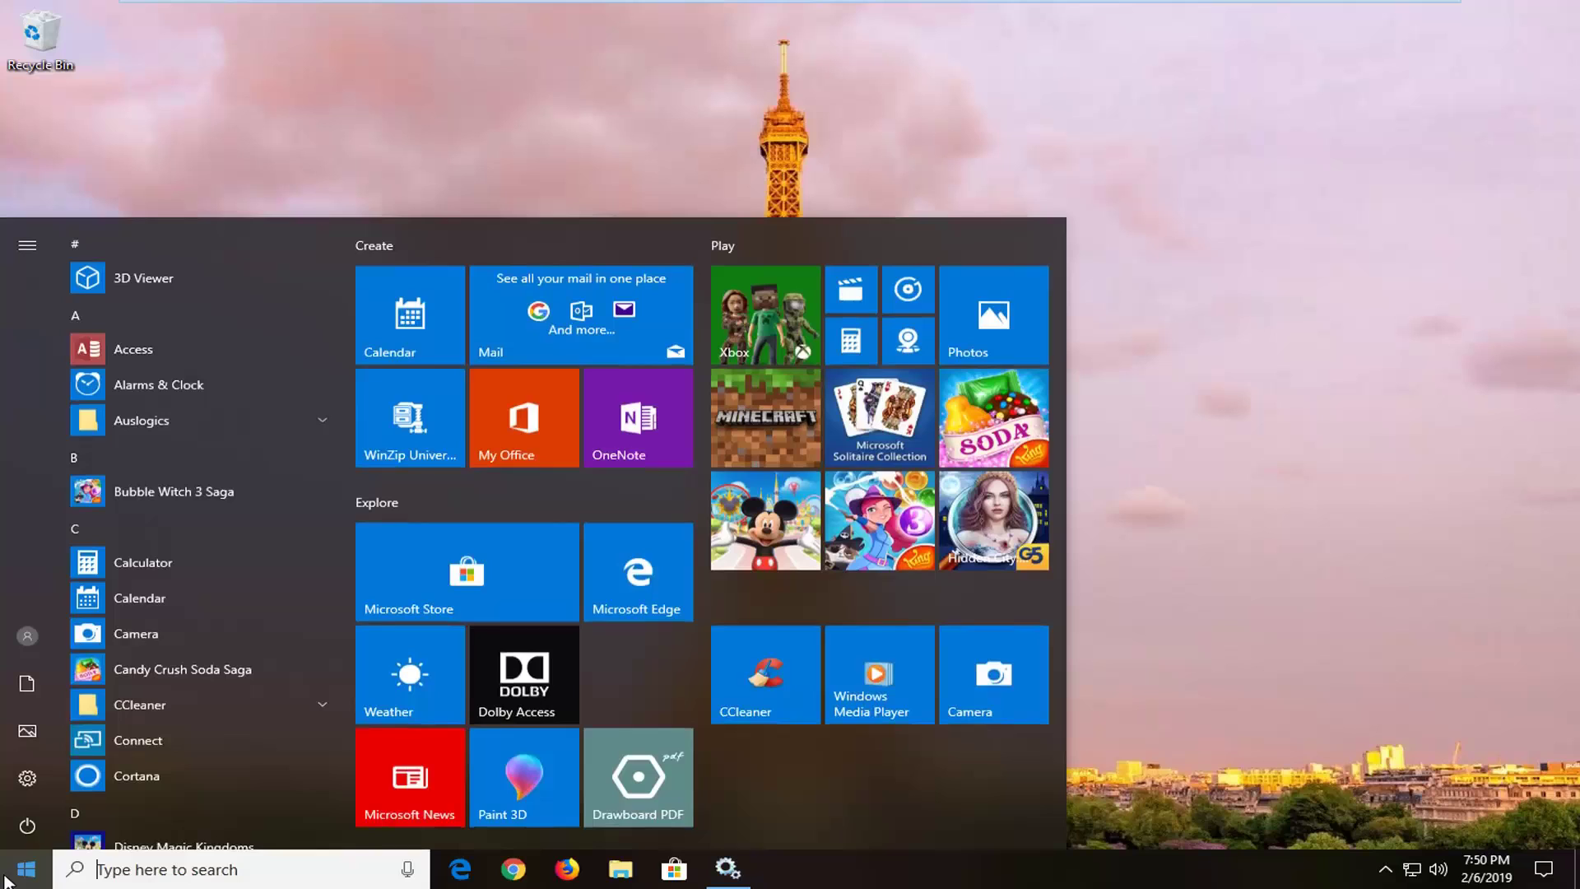
Launch the Services app from a 'services' search.
type("services")
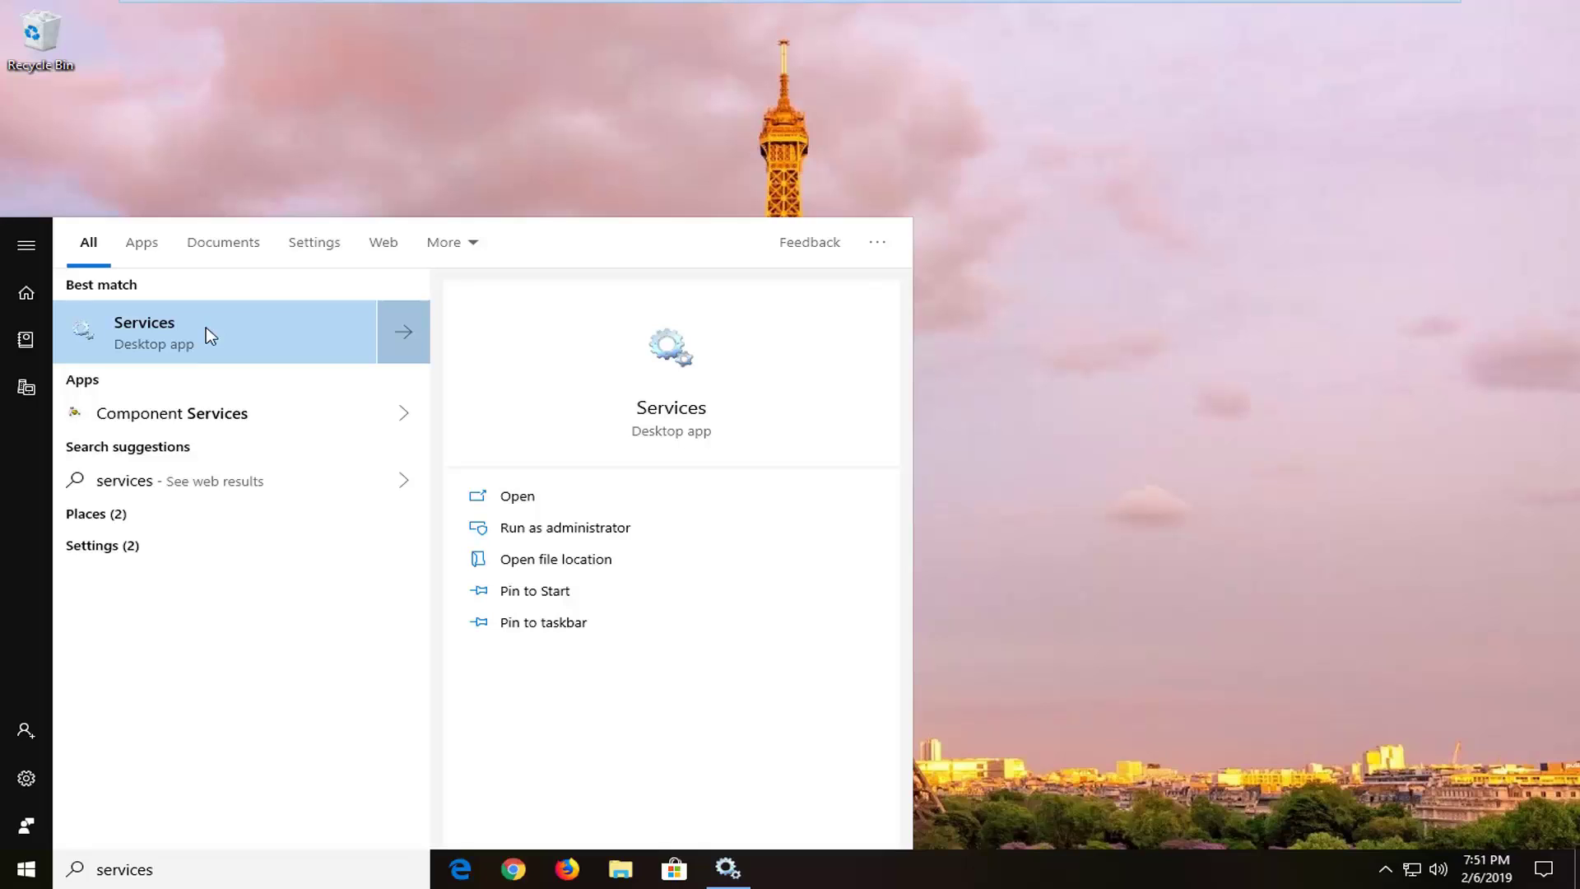
left_click(206, 328)
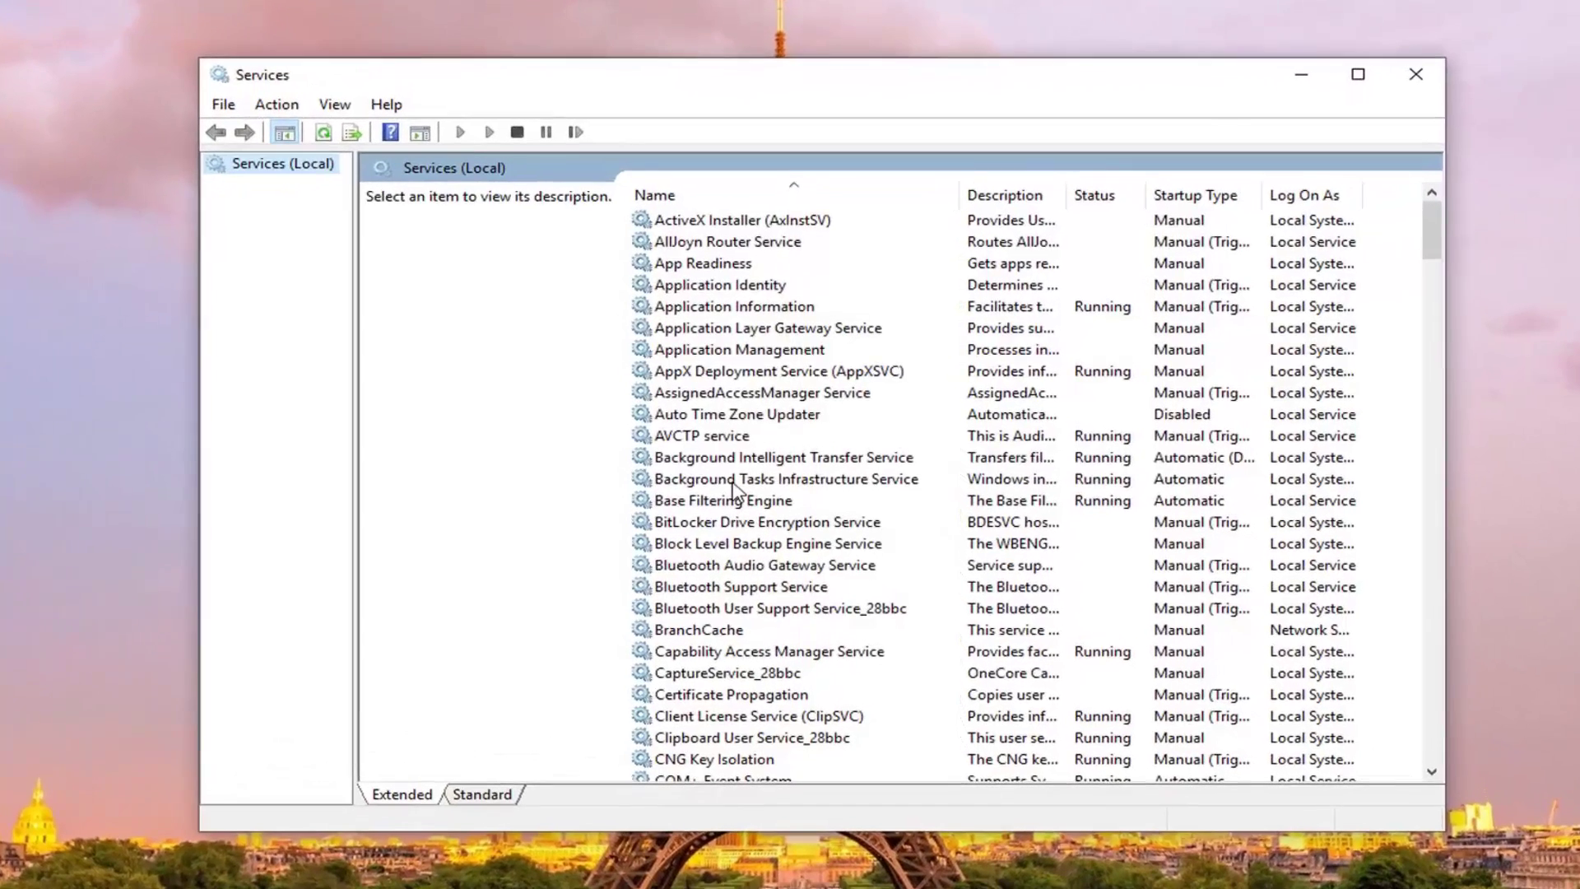
left_click(744, 465)
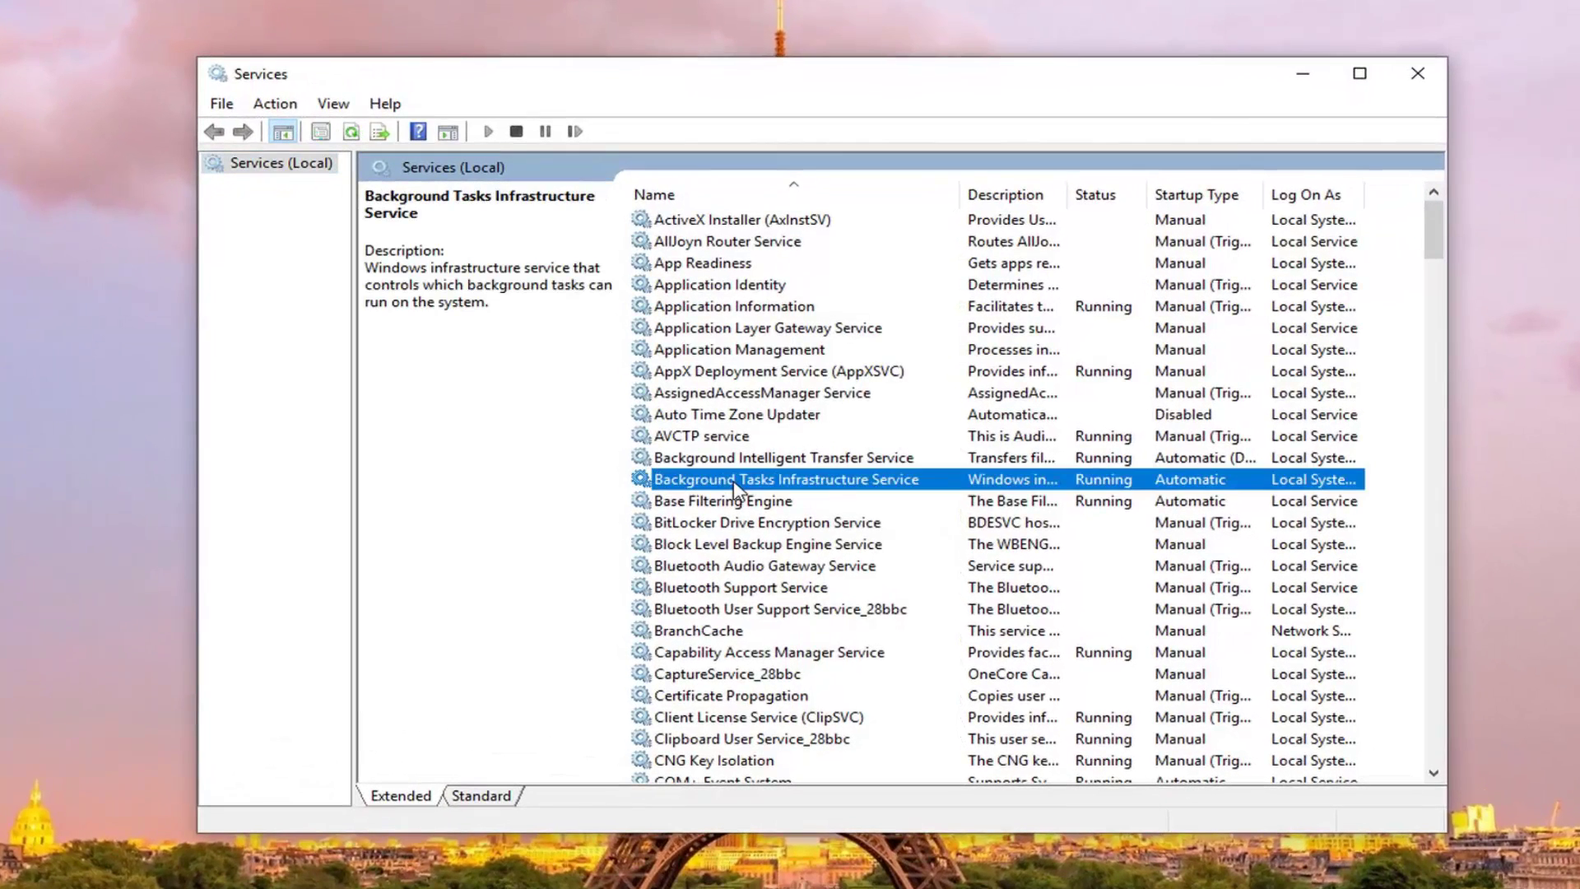
double_click(762, 481)
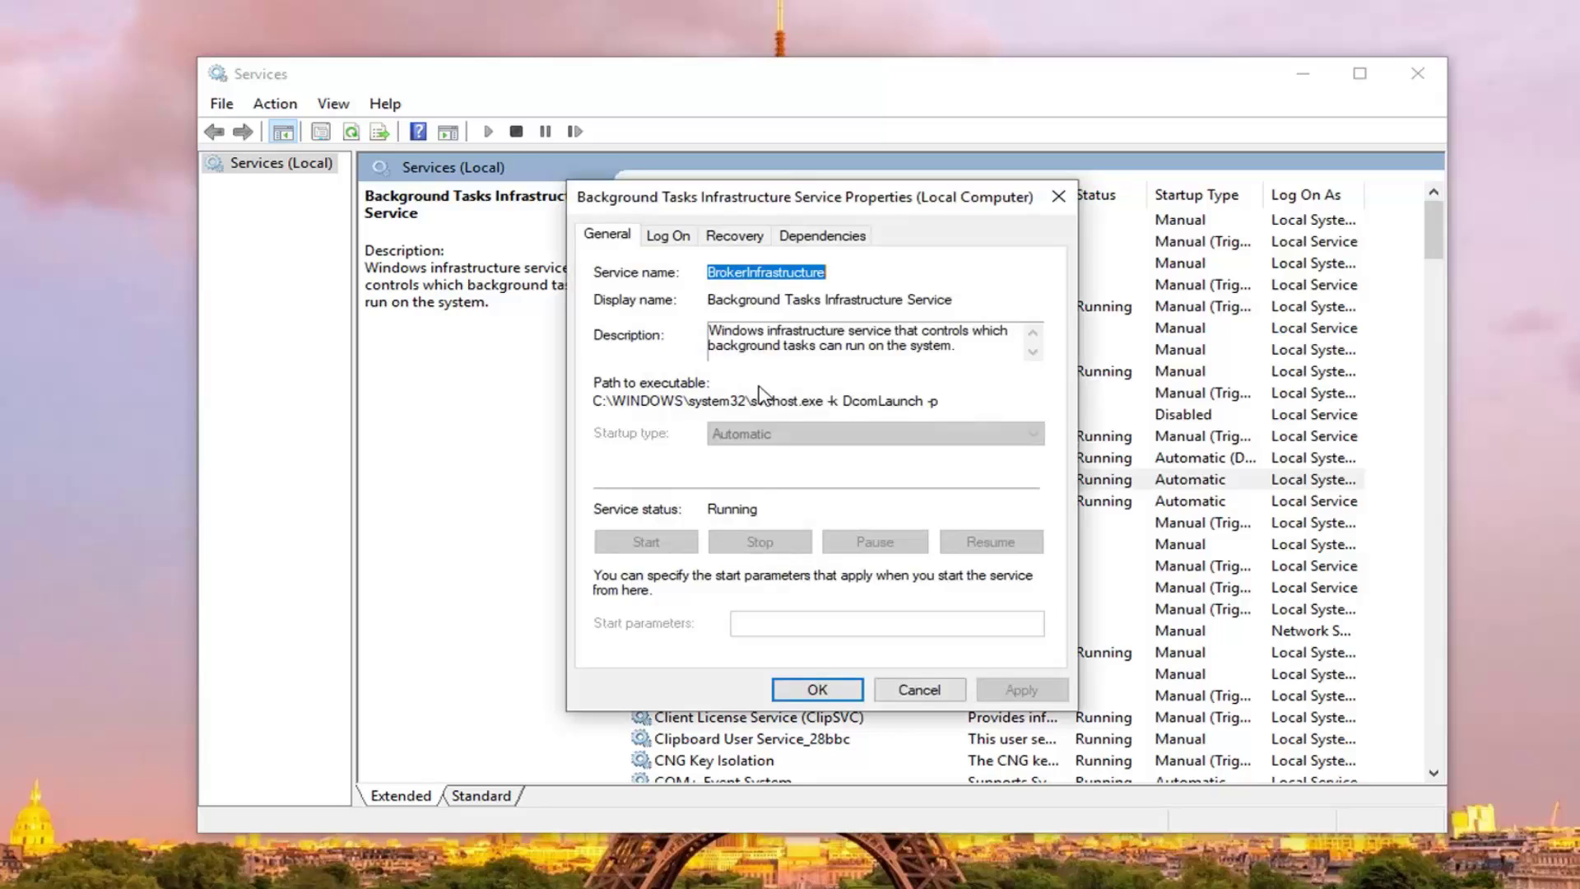
left_click(758, 345)
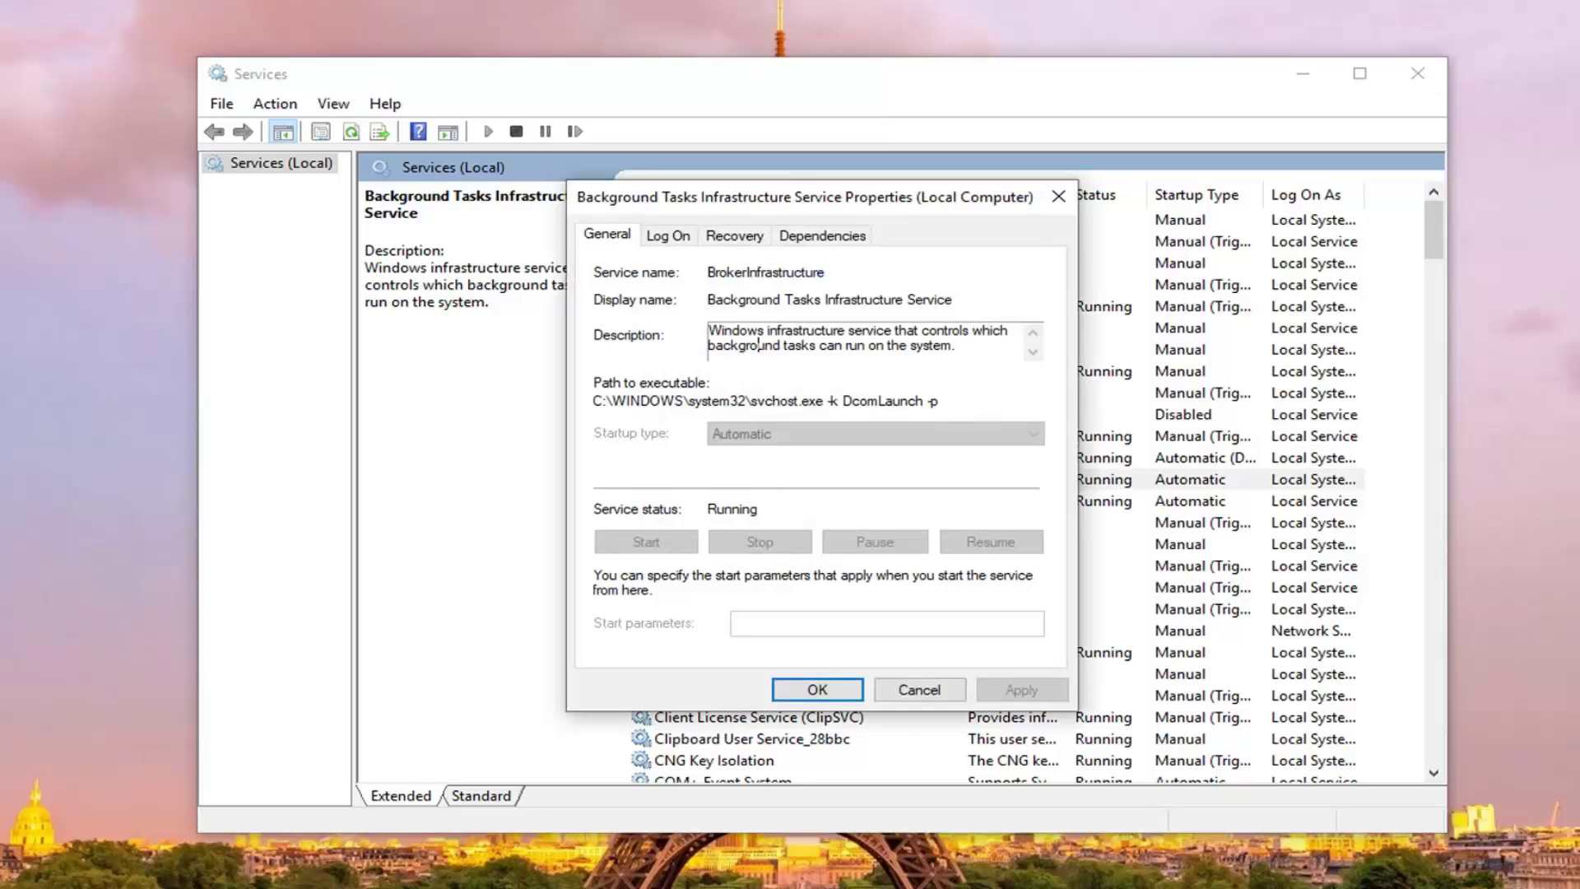
left_click(904, 690)
Stop the Background Intelligent Transfer Service.
left_click(802, 466)
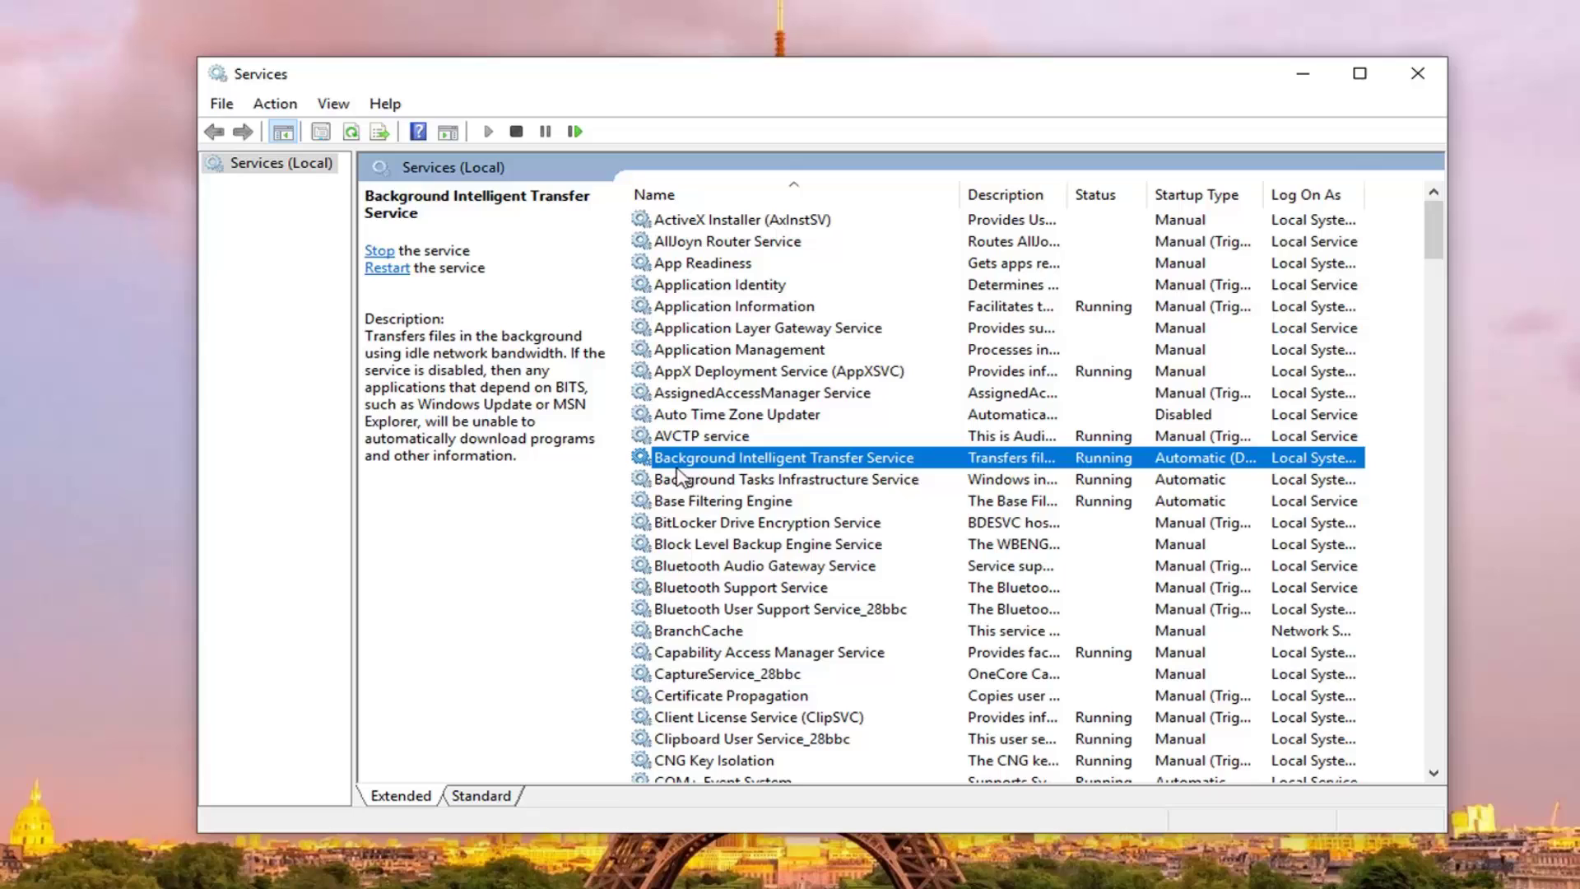
double_click(856, 464)
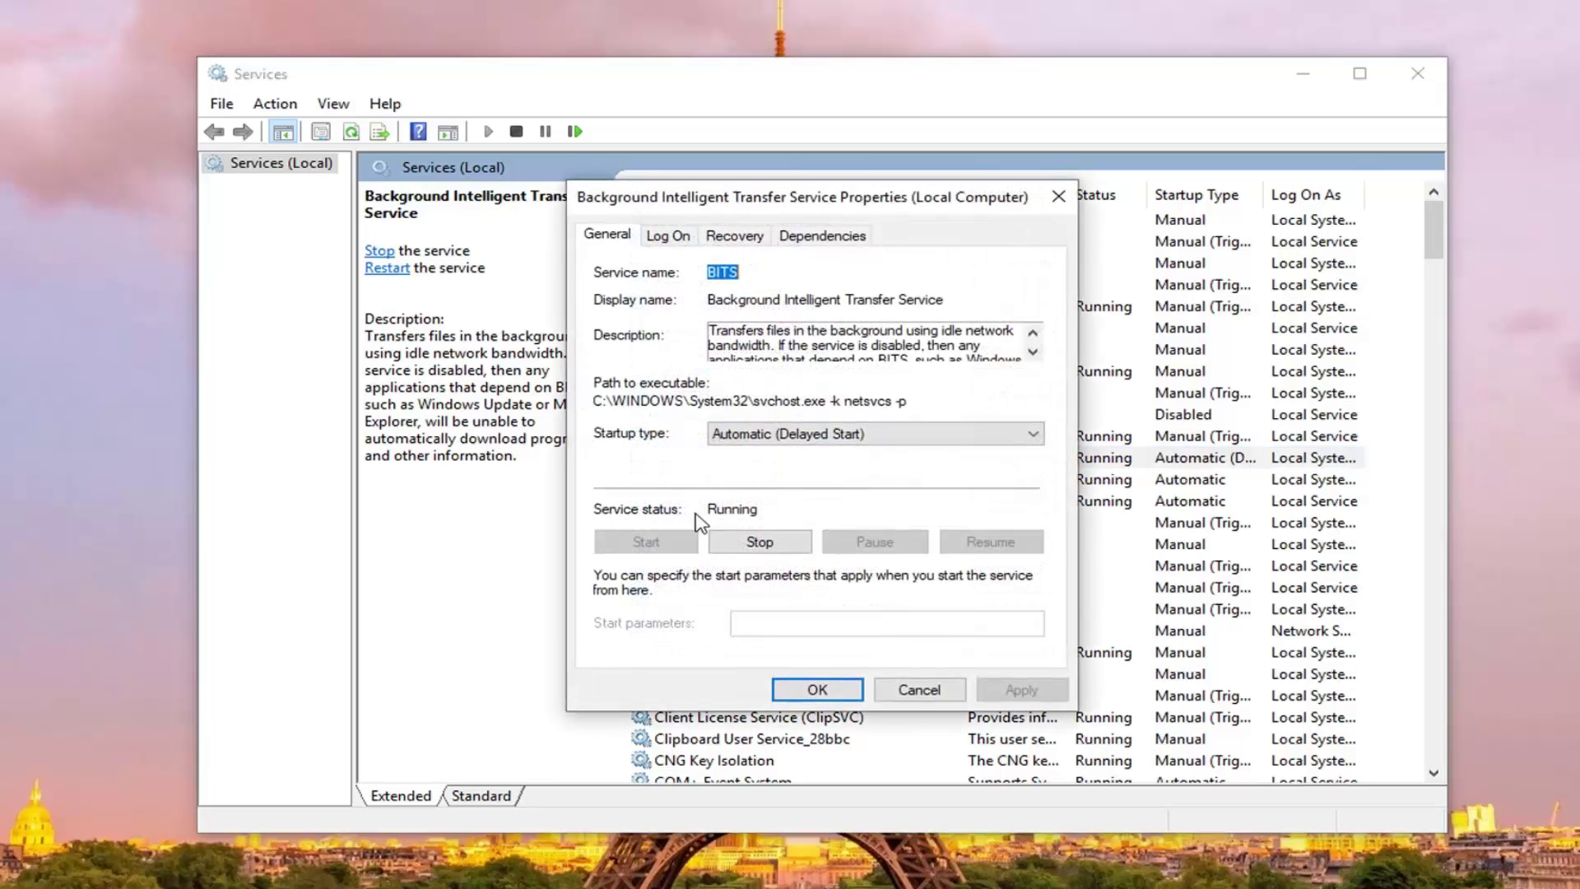
left_click(770, 544)
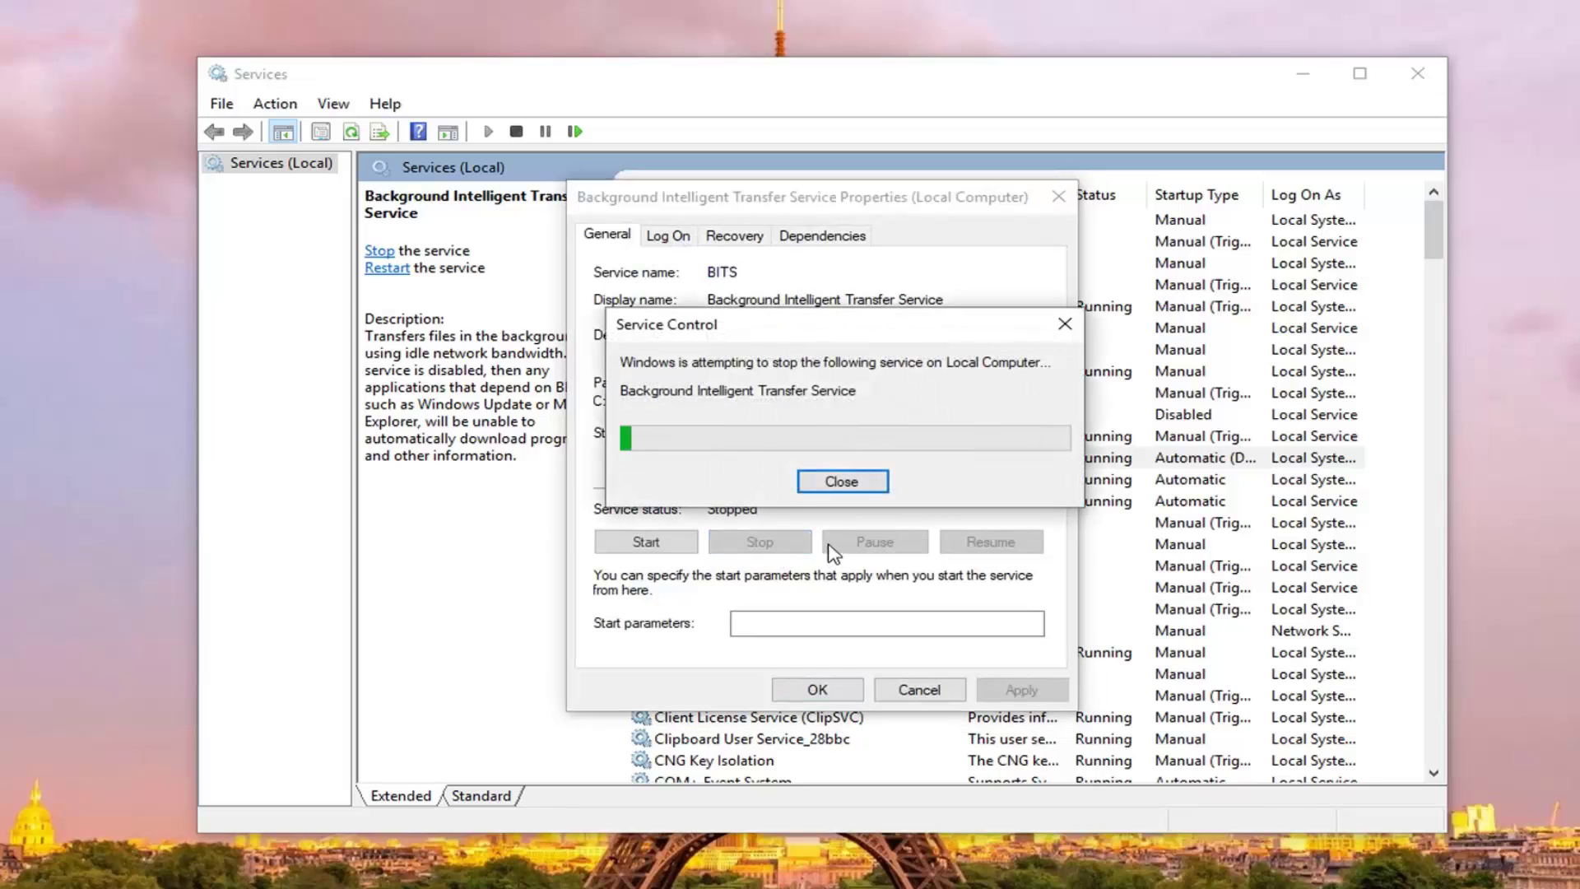
left_click(808, 691)
Stop the Windows Update service and minimize the Services window.
left_click_drag(1433, 231, 1428, 742)
left_click(713, 656)
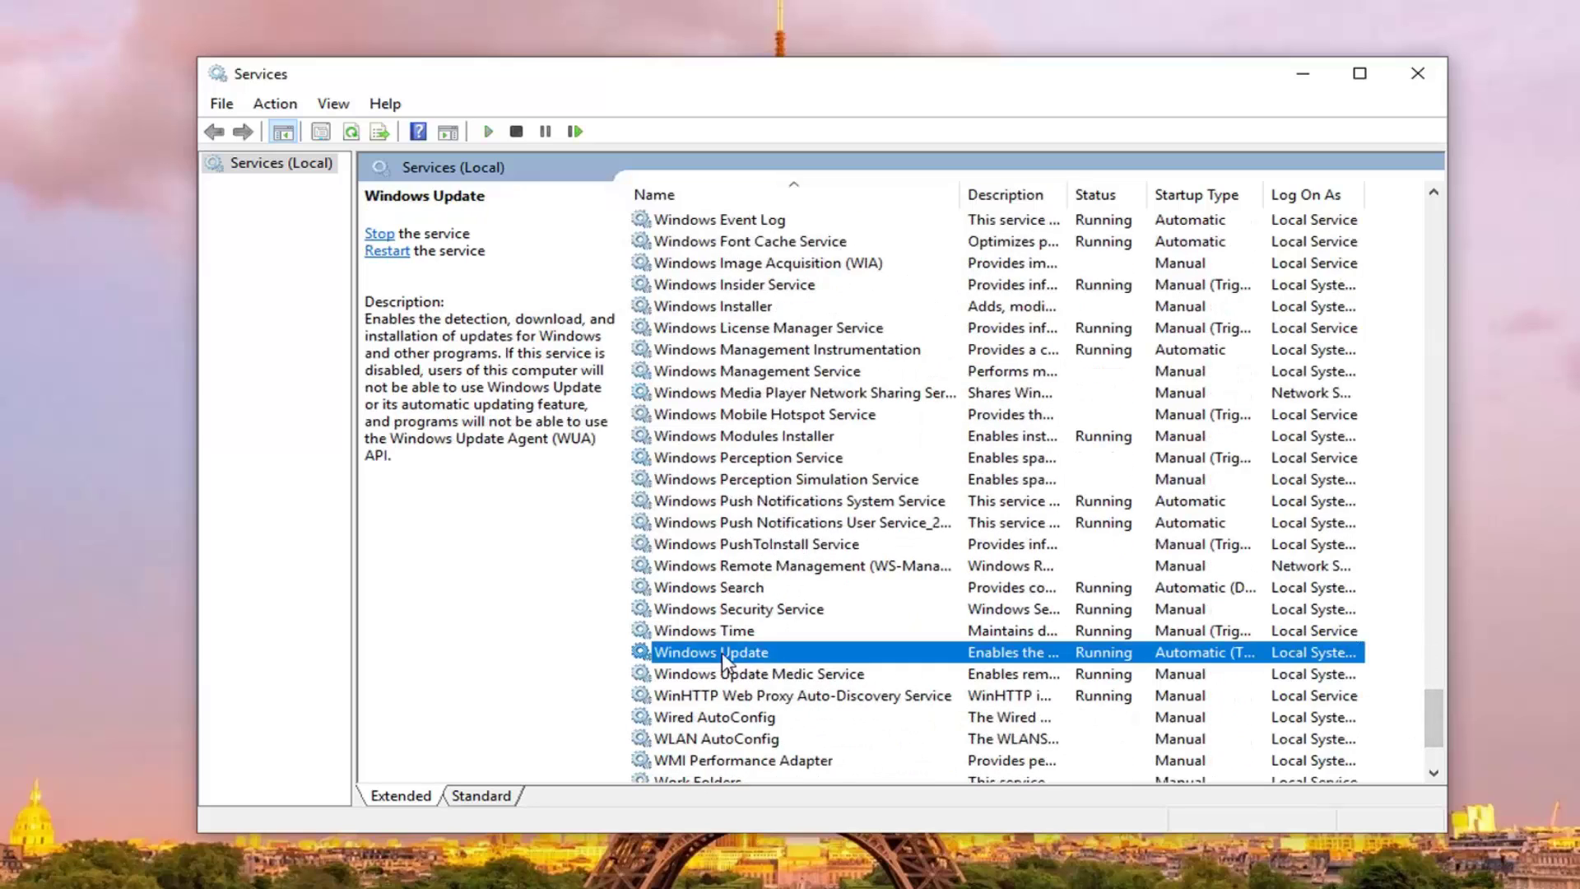
double_click(723, 656)
left_click(758, 543)
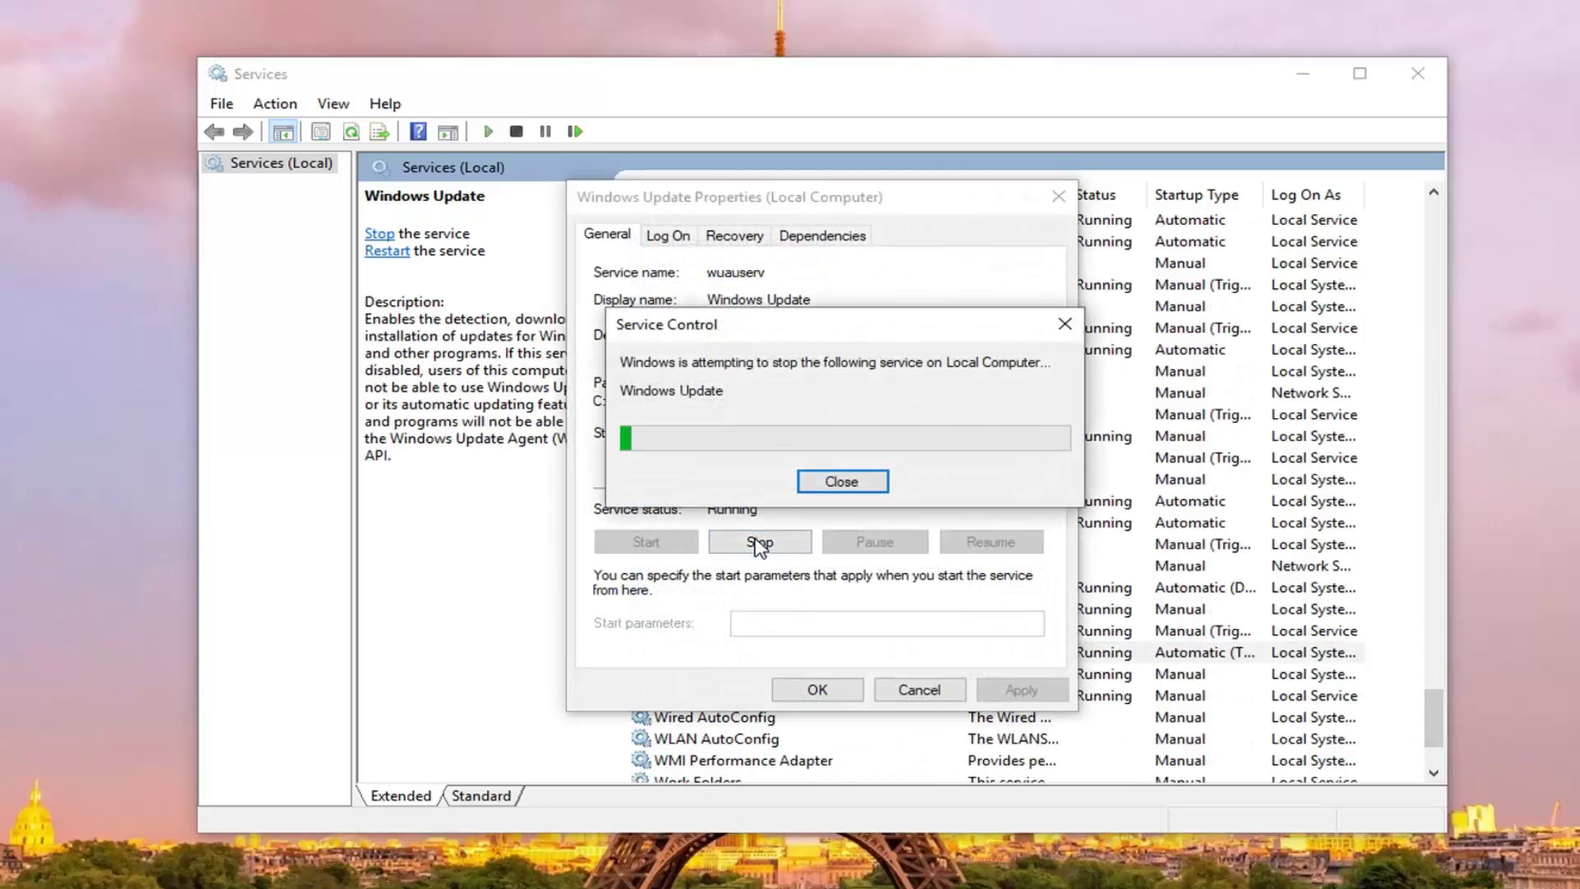
left_click(815, 690)
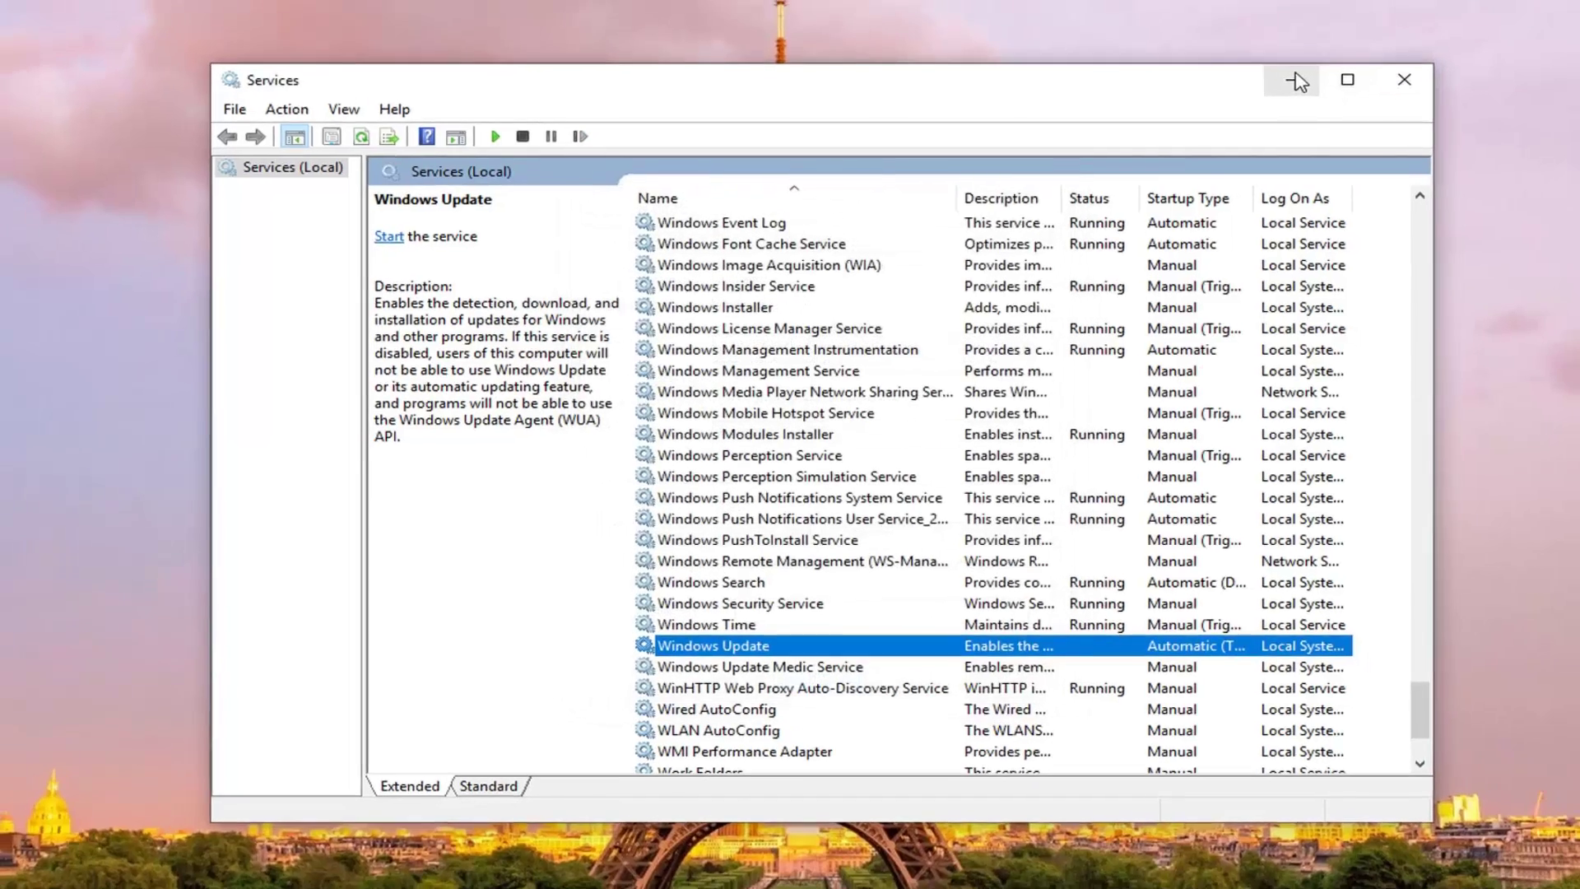
left_click(1308, 76)
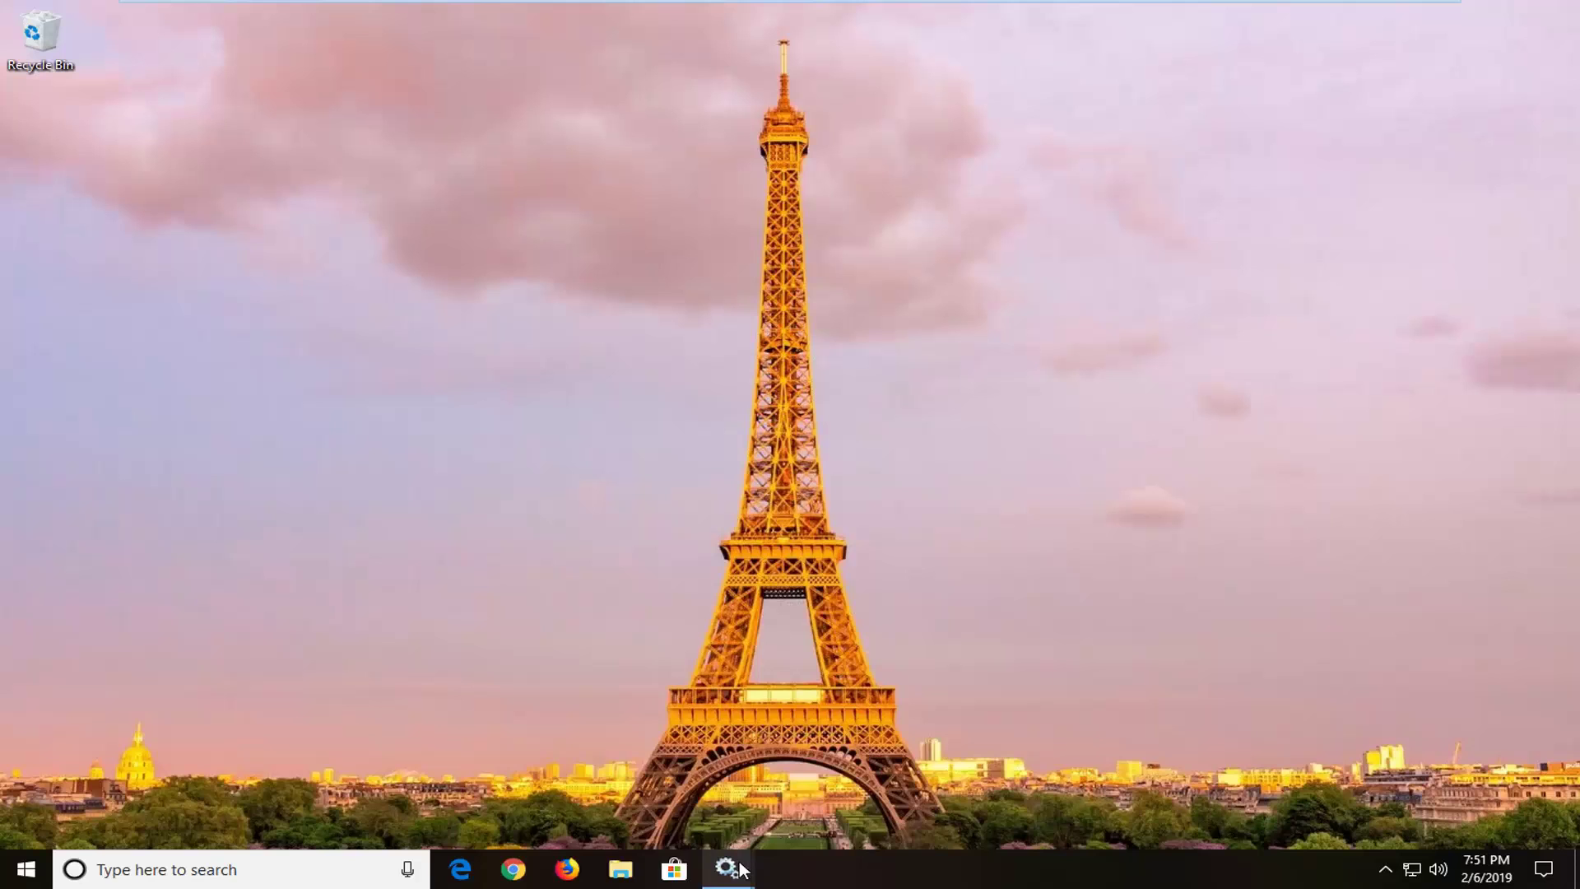
Launch File Explorer from Start search and show This PC's drives.
mouse_move(742, 870)
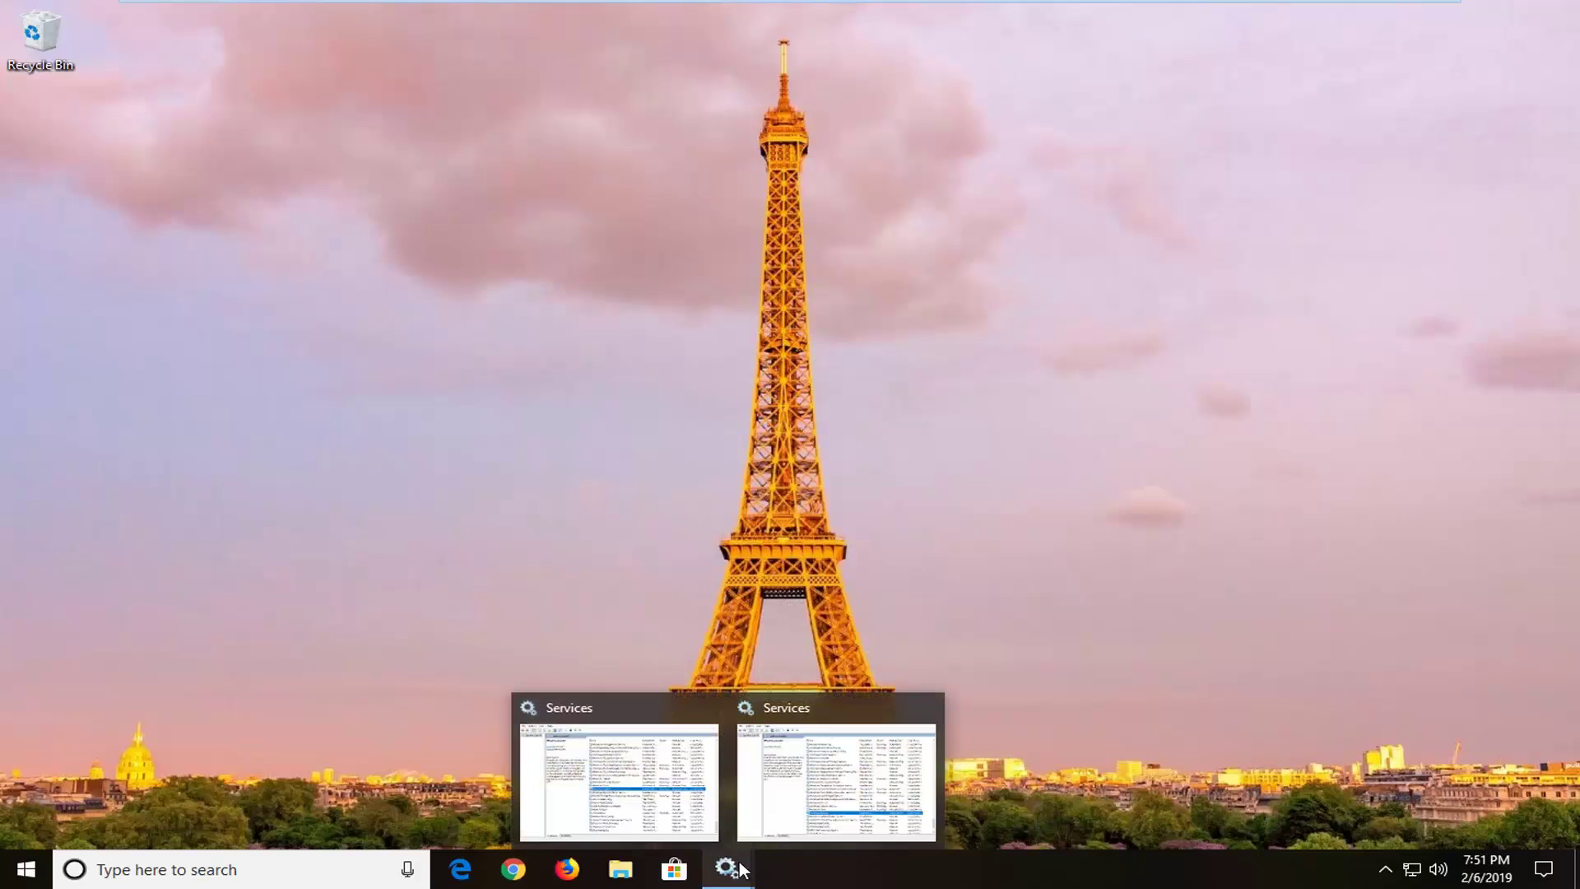
left_click(18, 869)
type("file ex")
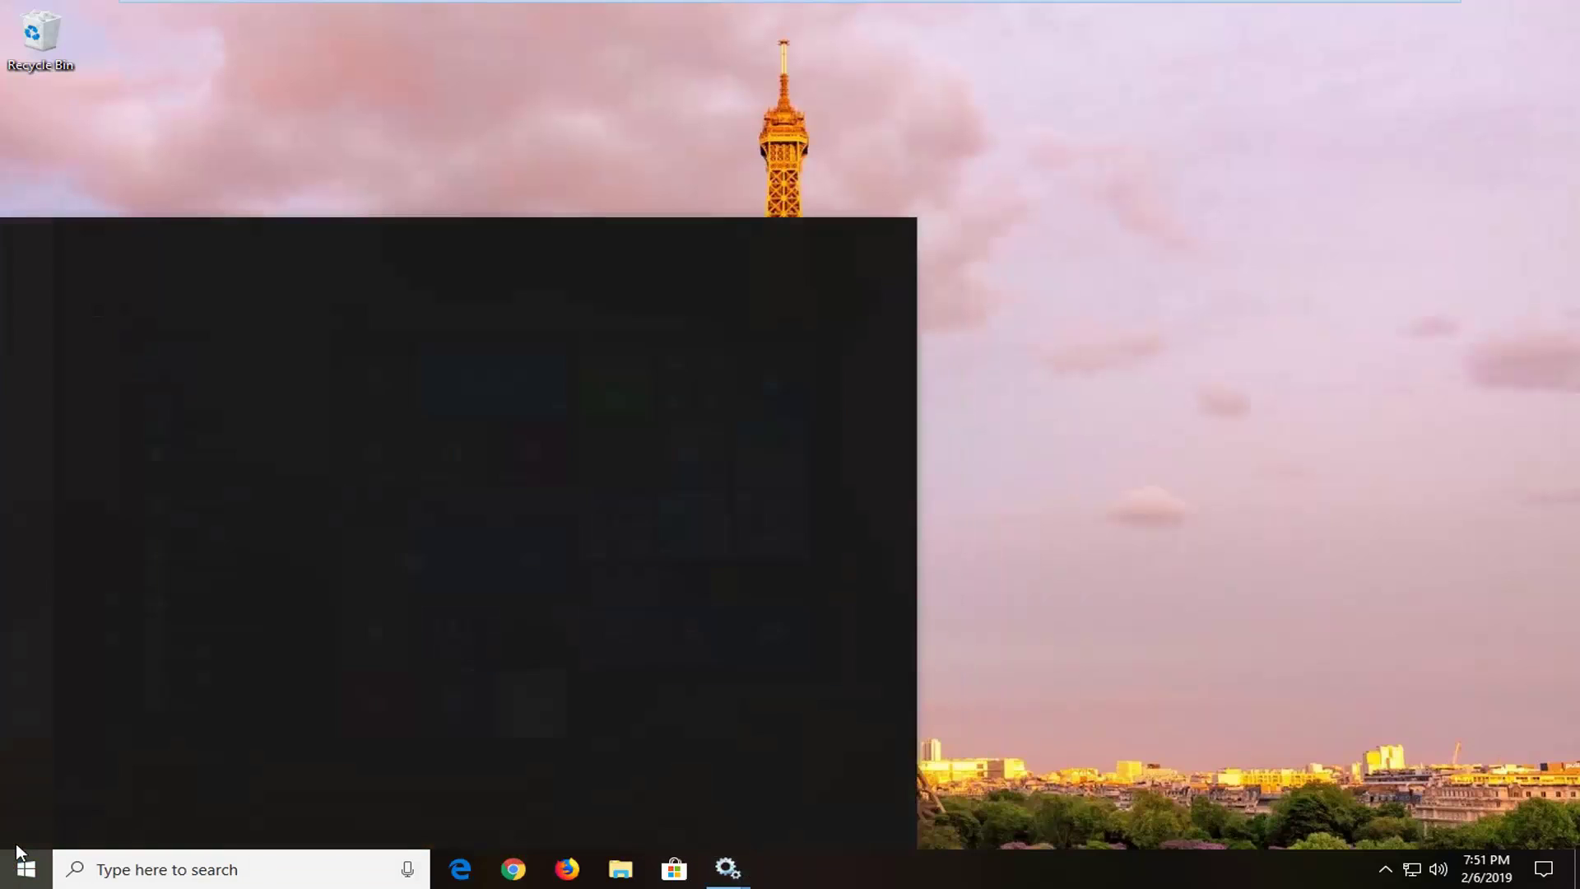
type("plorer")
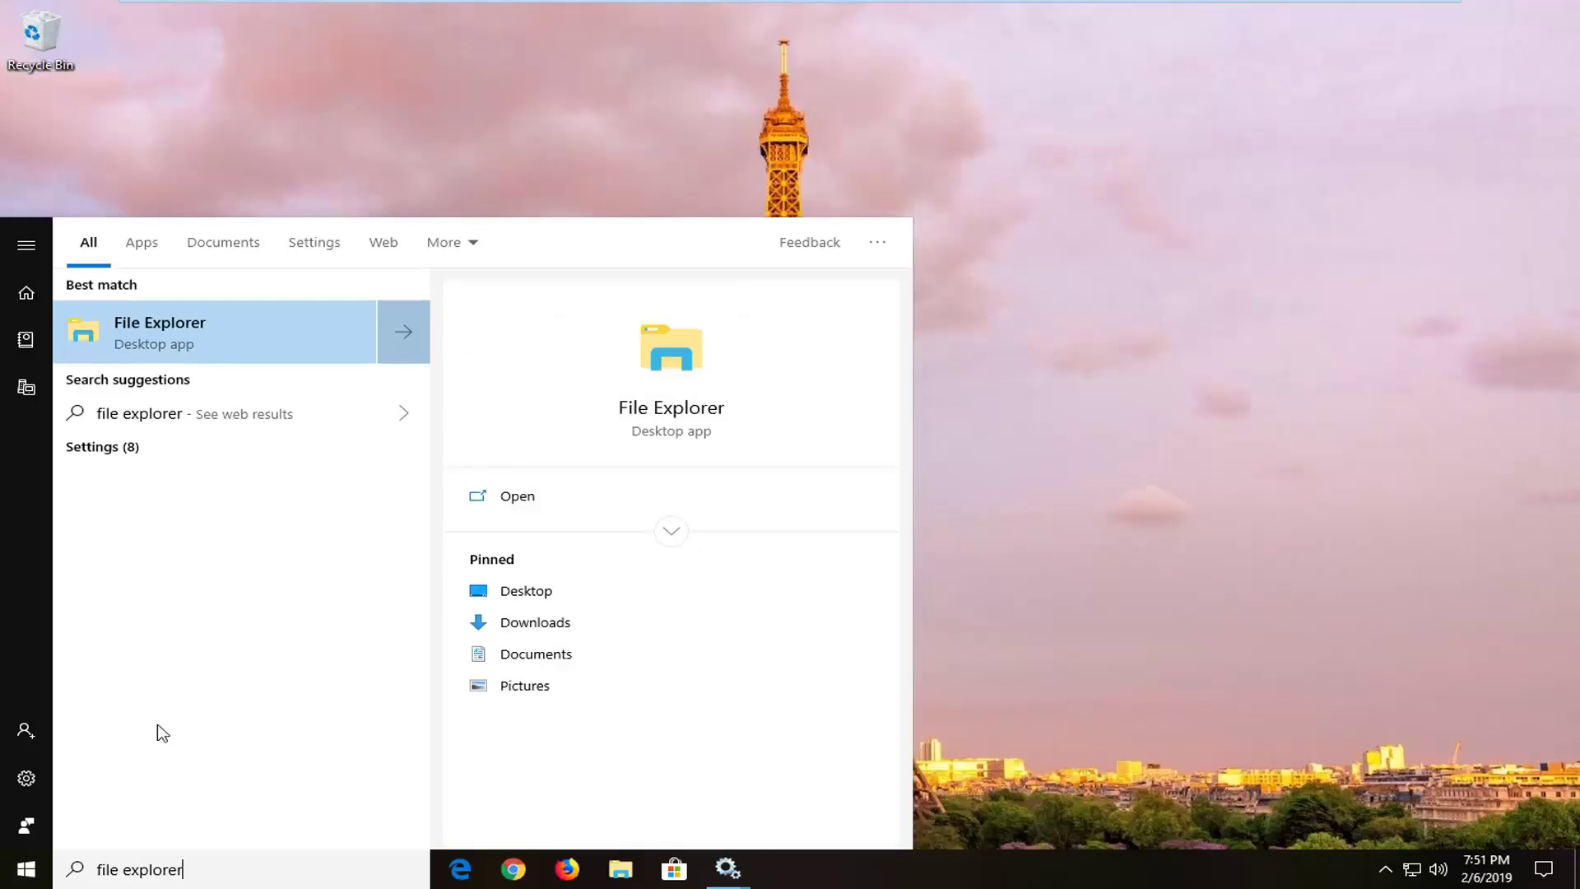
left_click(193, 338)
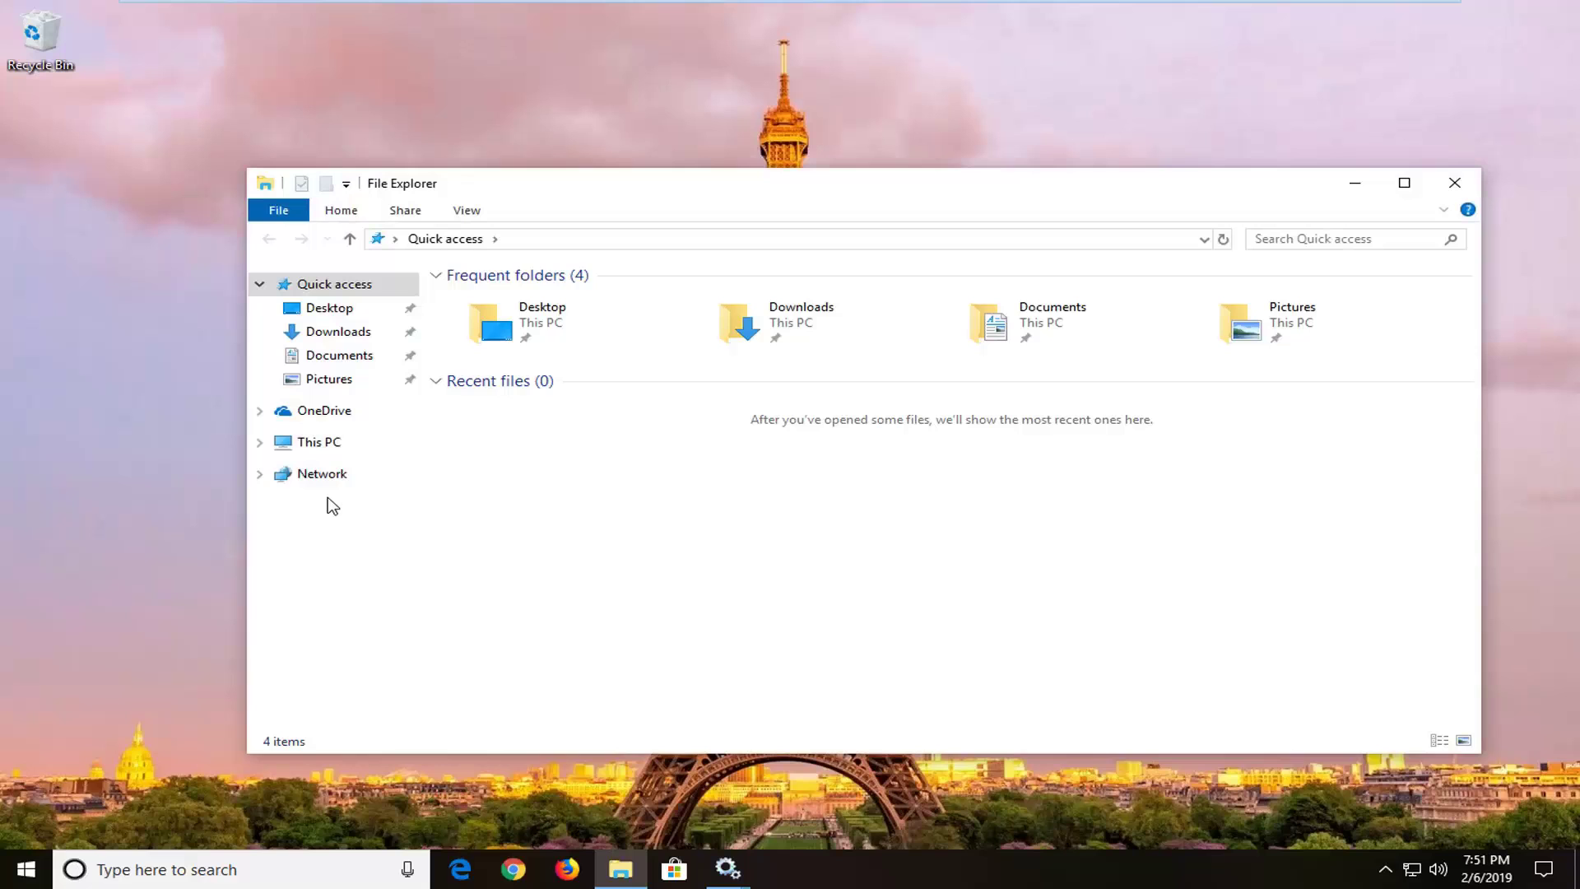
left_click(316, 445)
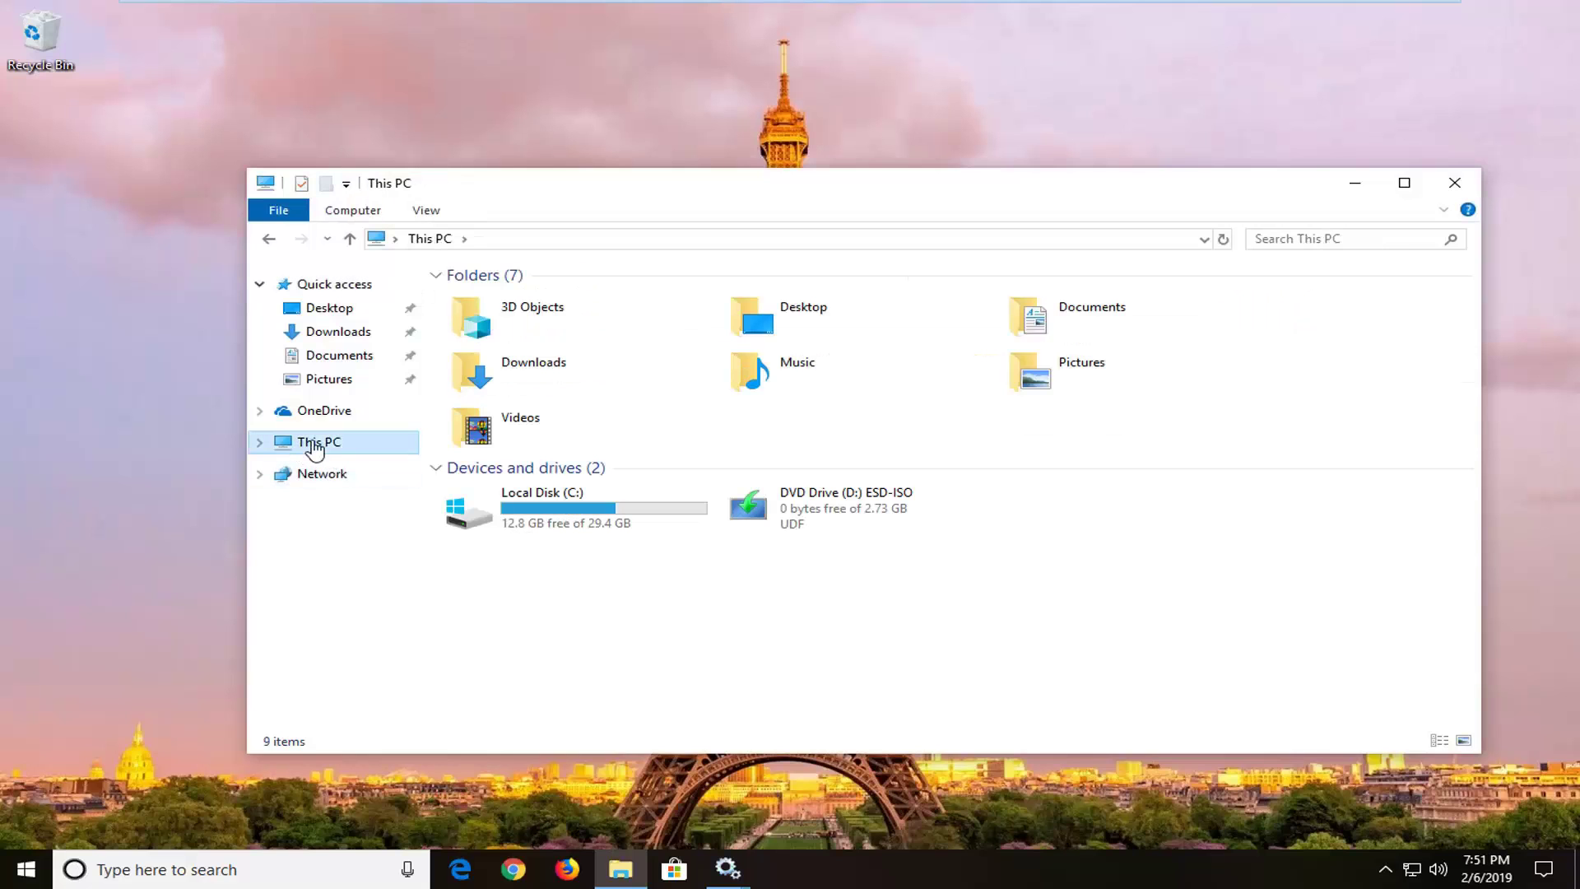
mouse_move(568, 521)
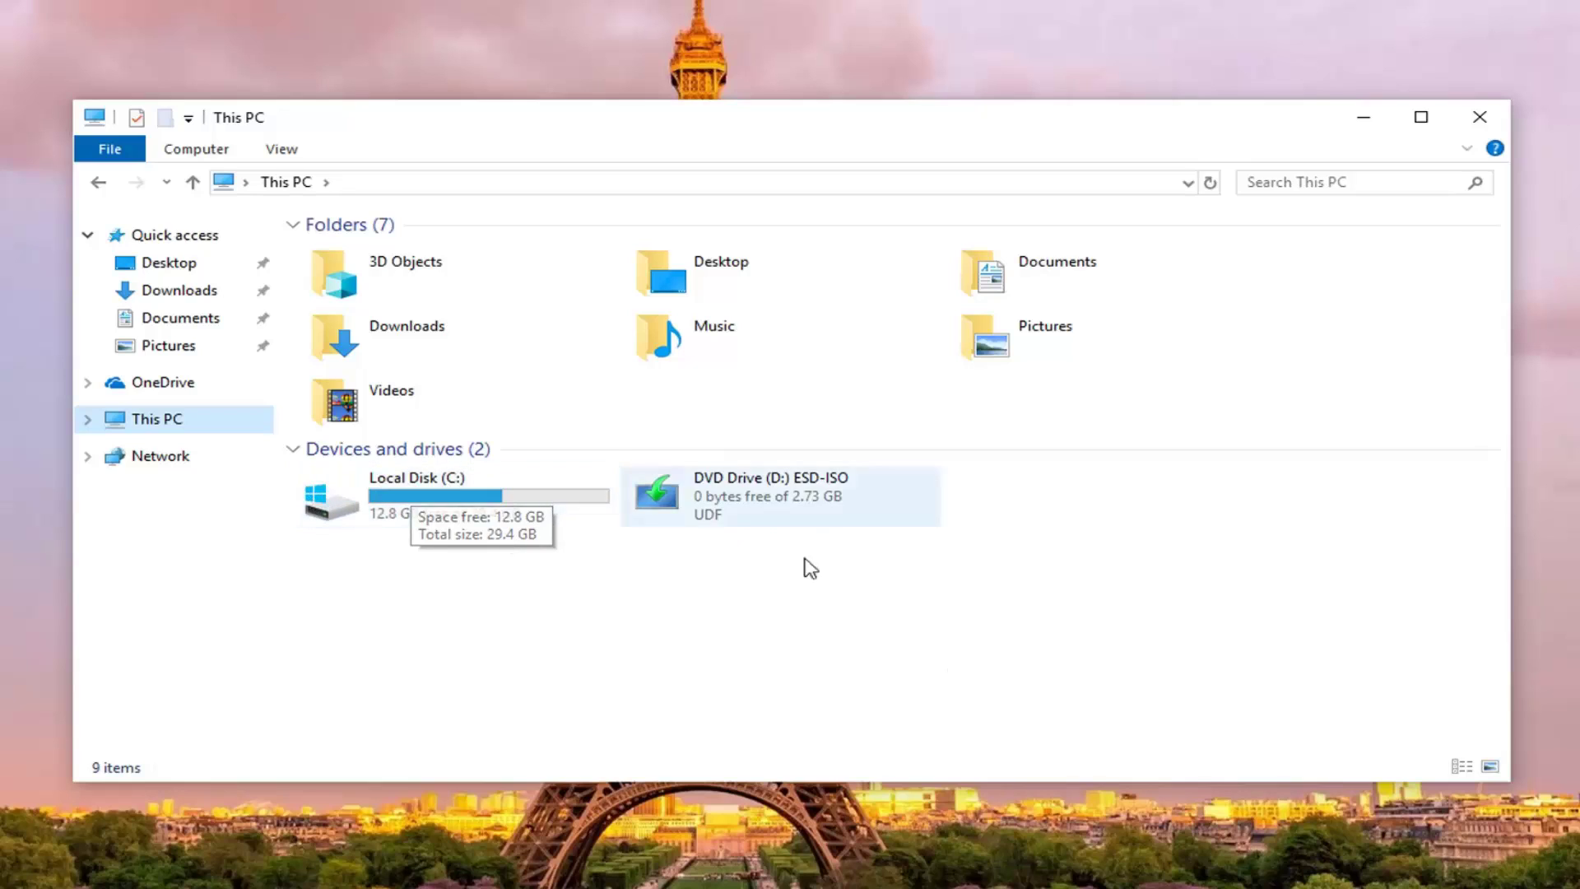
Navigate to C:\Windows\SoftwareDistribution\Download.
double_click(415, 503)
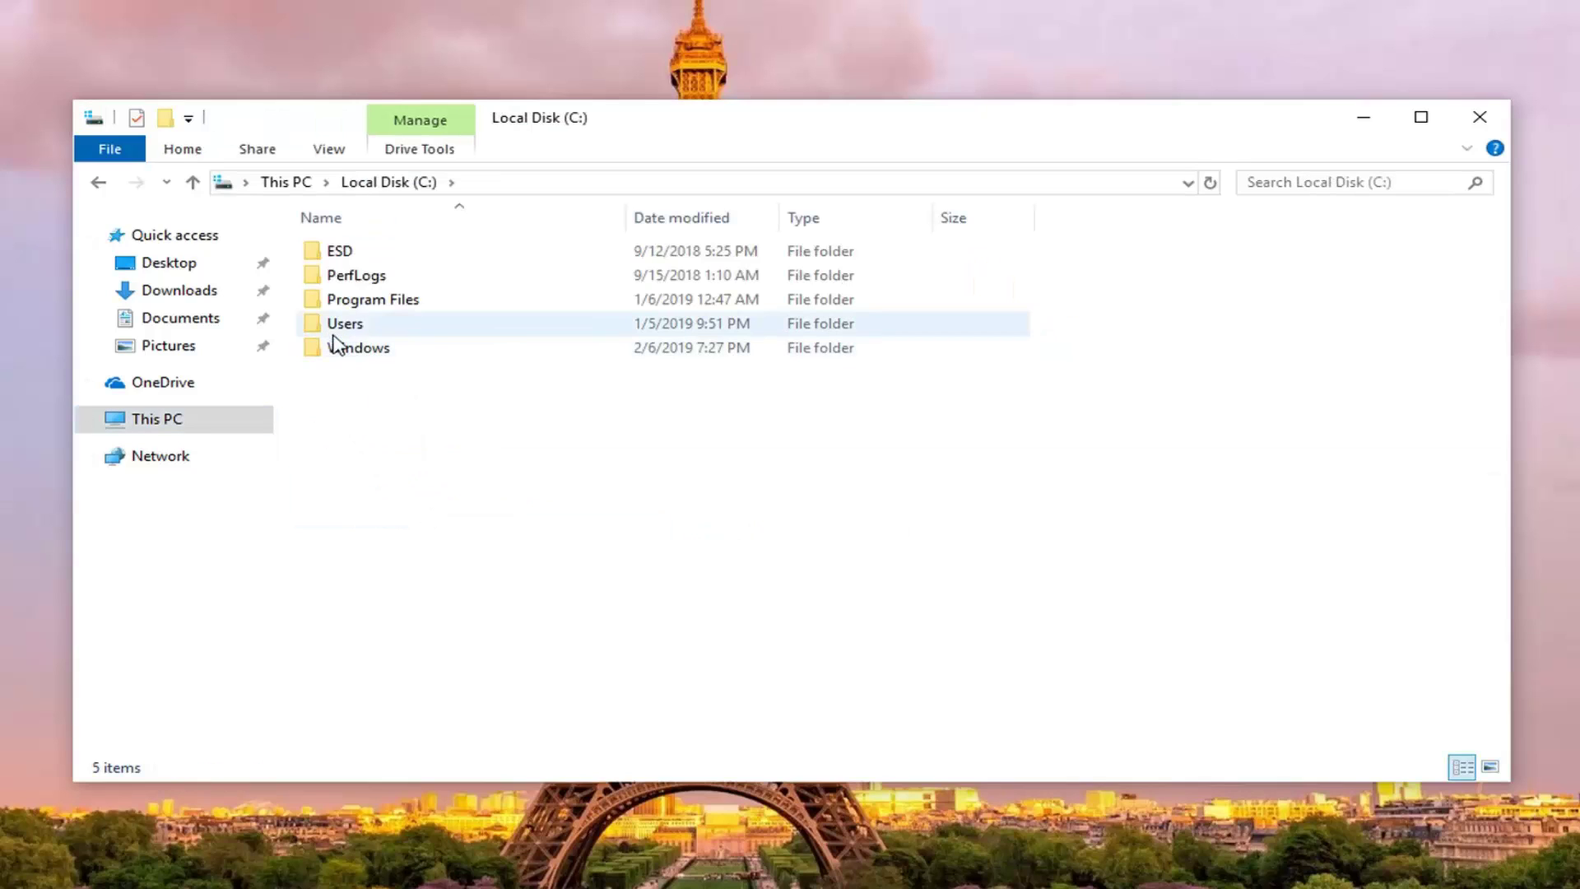
double_click(342, 349)
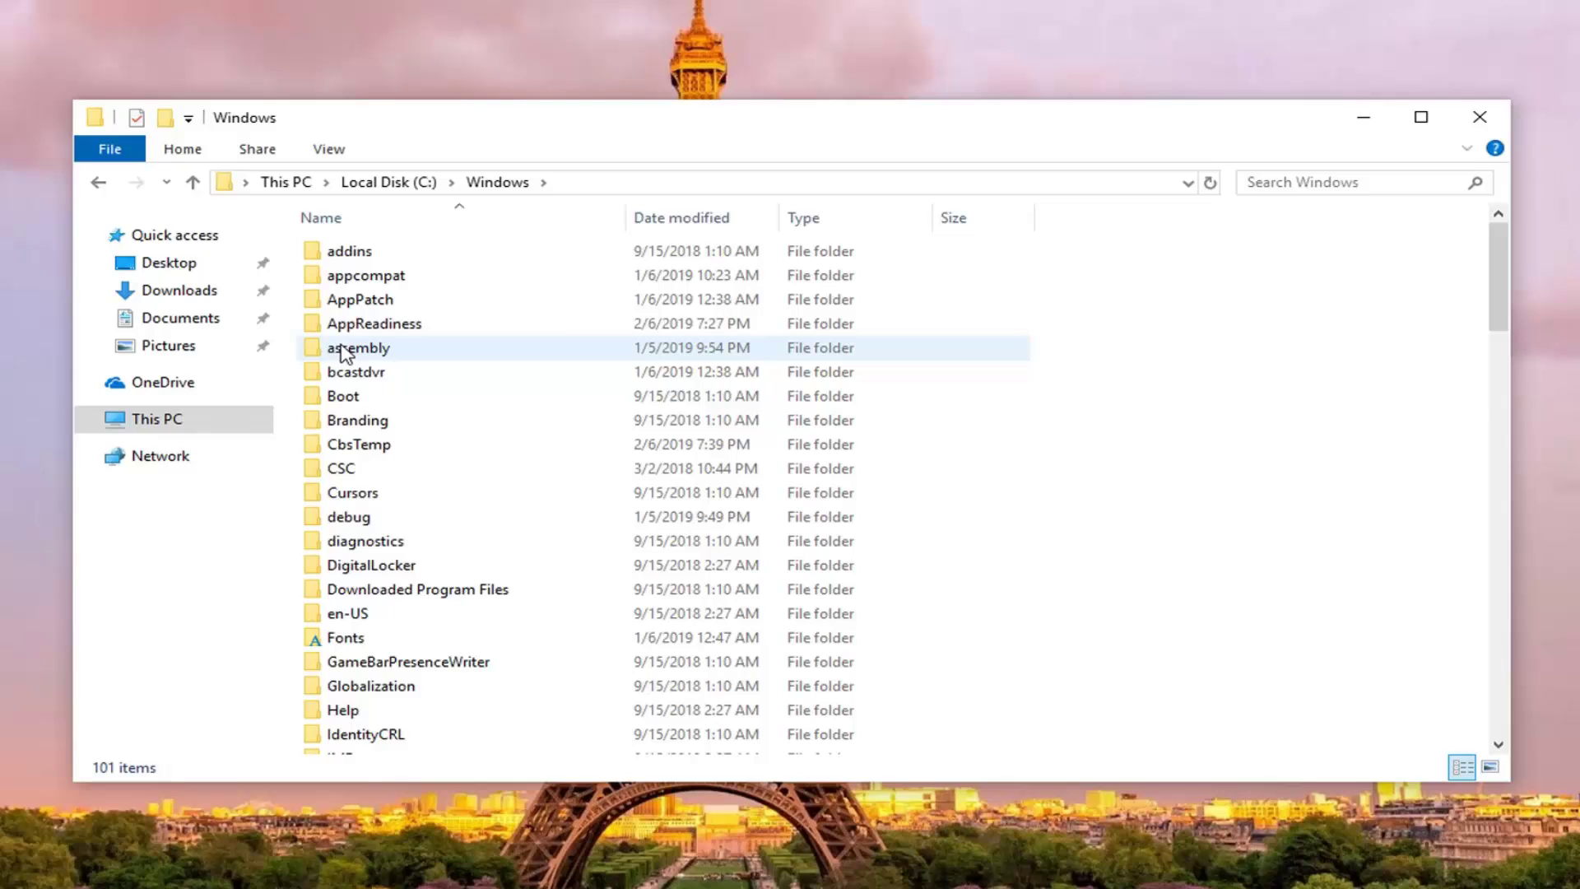
scroll(370, 412, "down", 12)
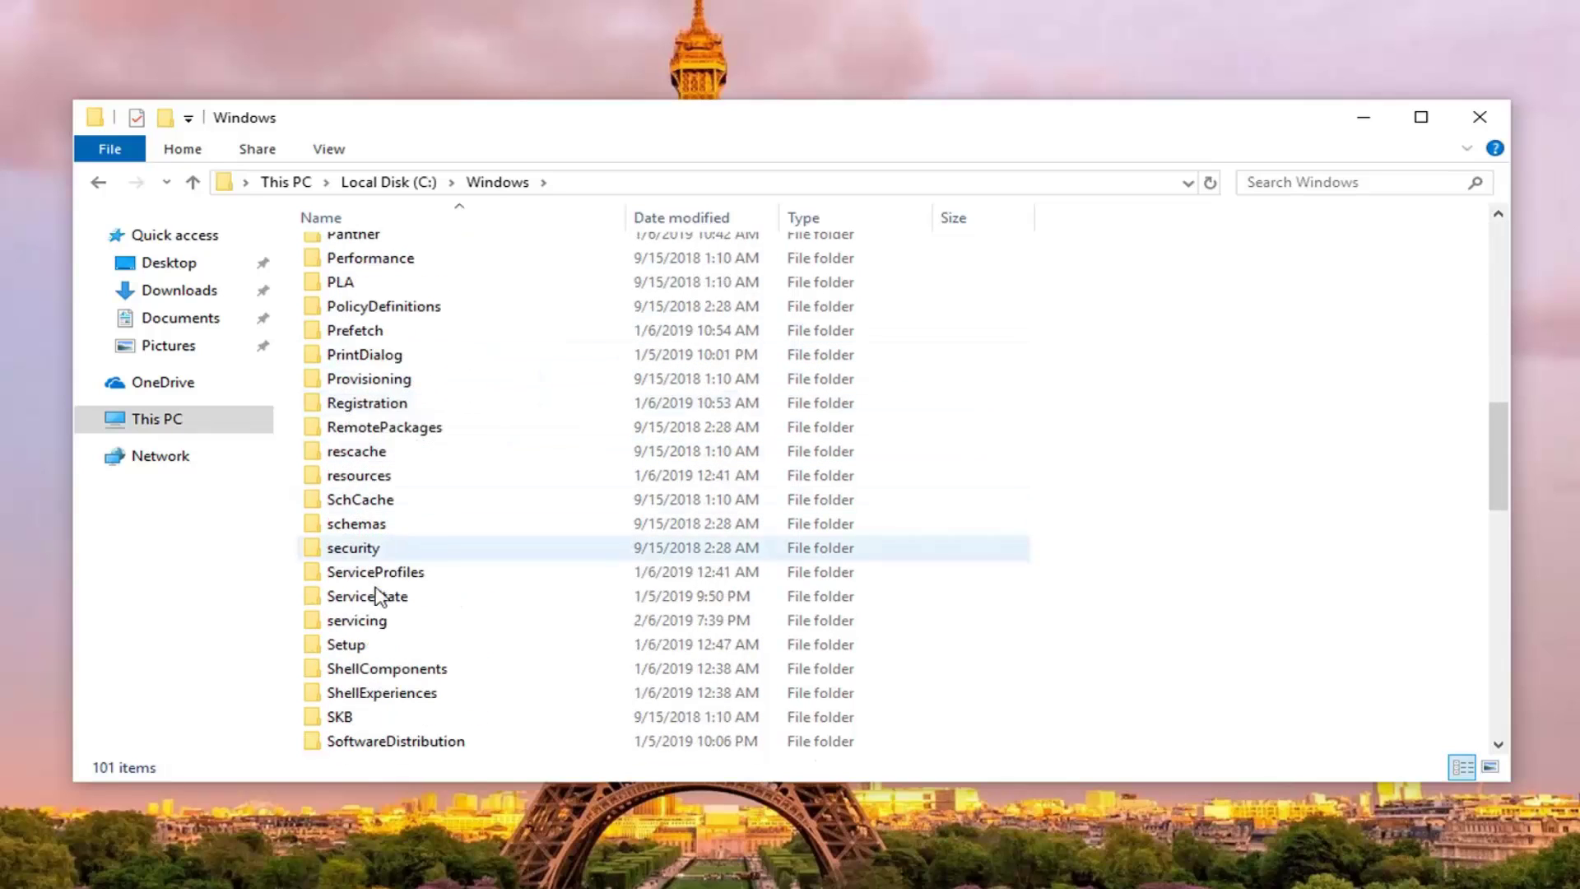
scroll(412, 708, "down", 1)
left_click(398, 675)
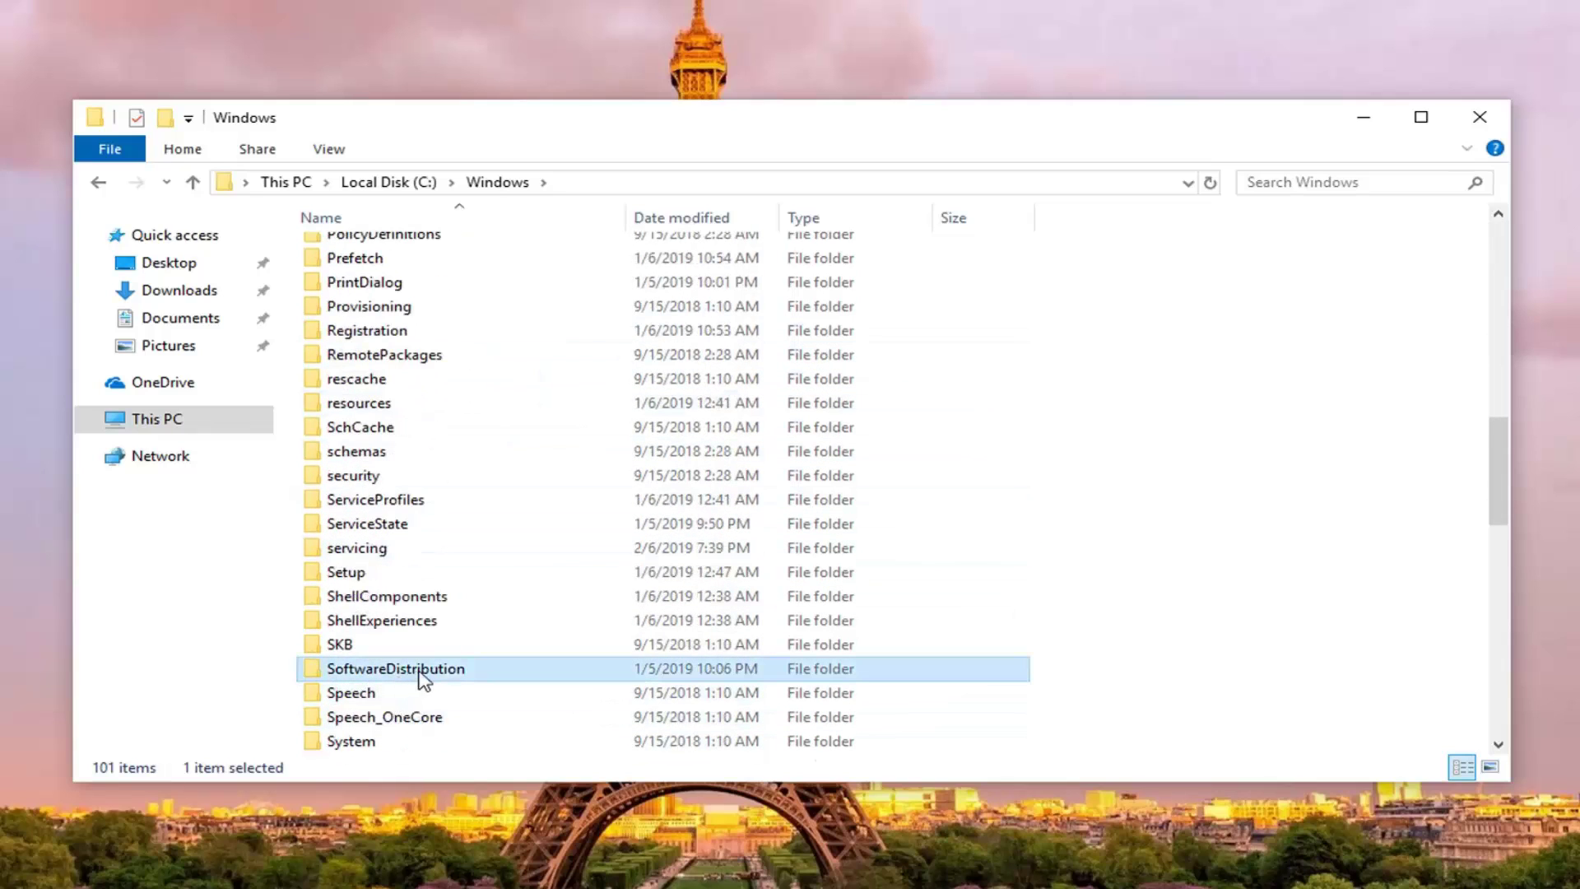
double_click(423, 679)
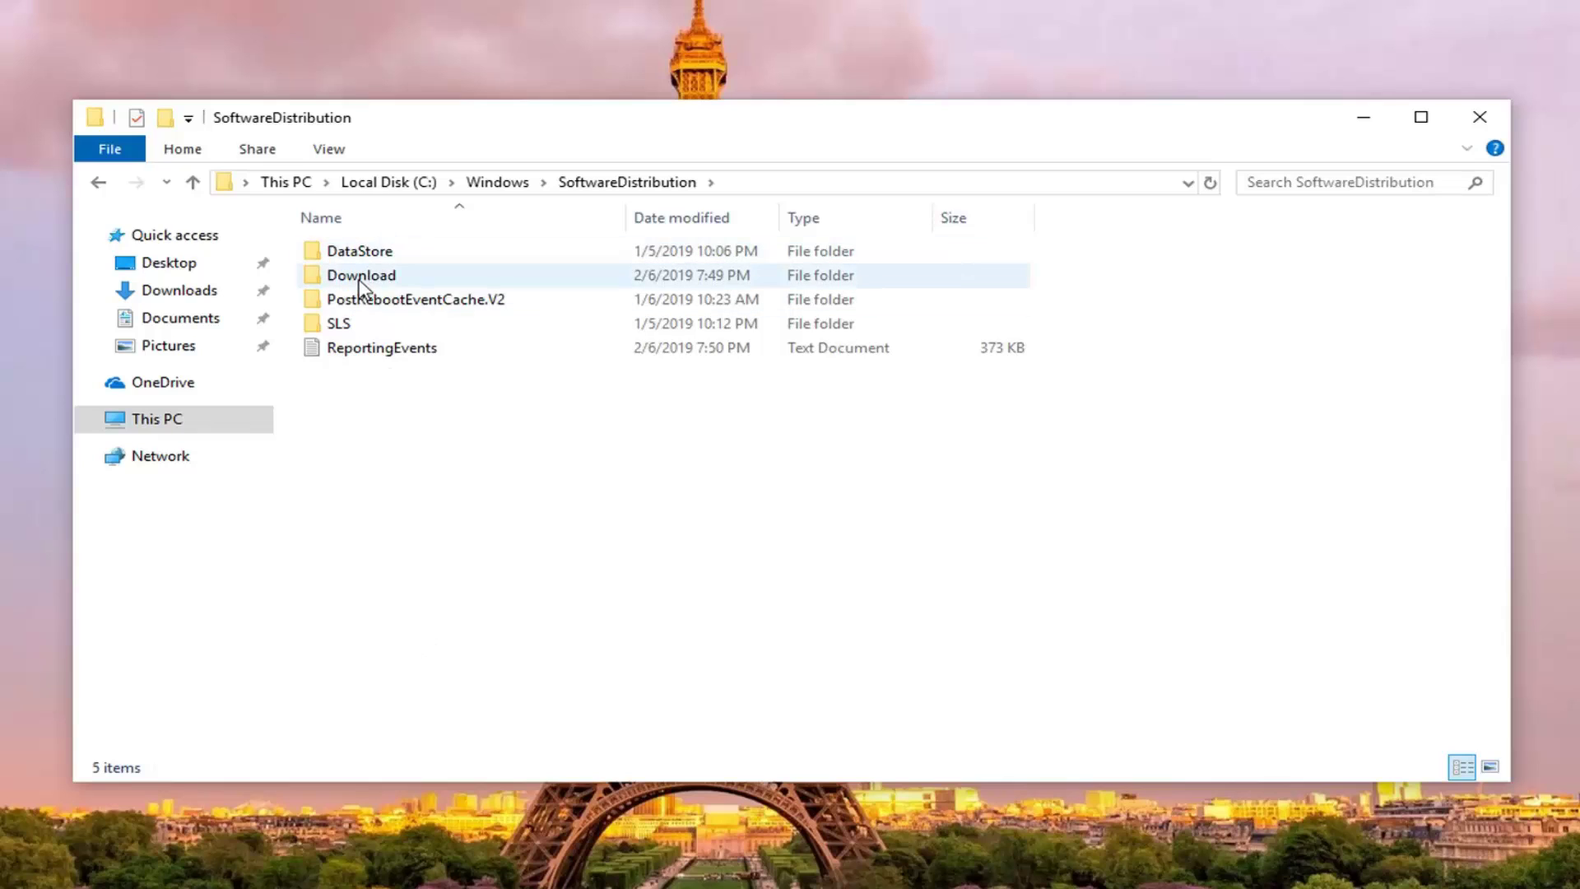
double_click(359, 277)
left_click(404, 251)
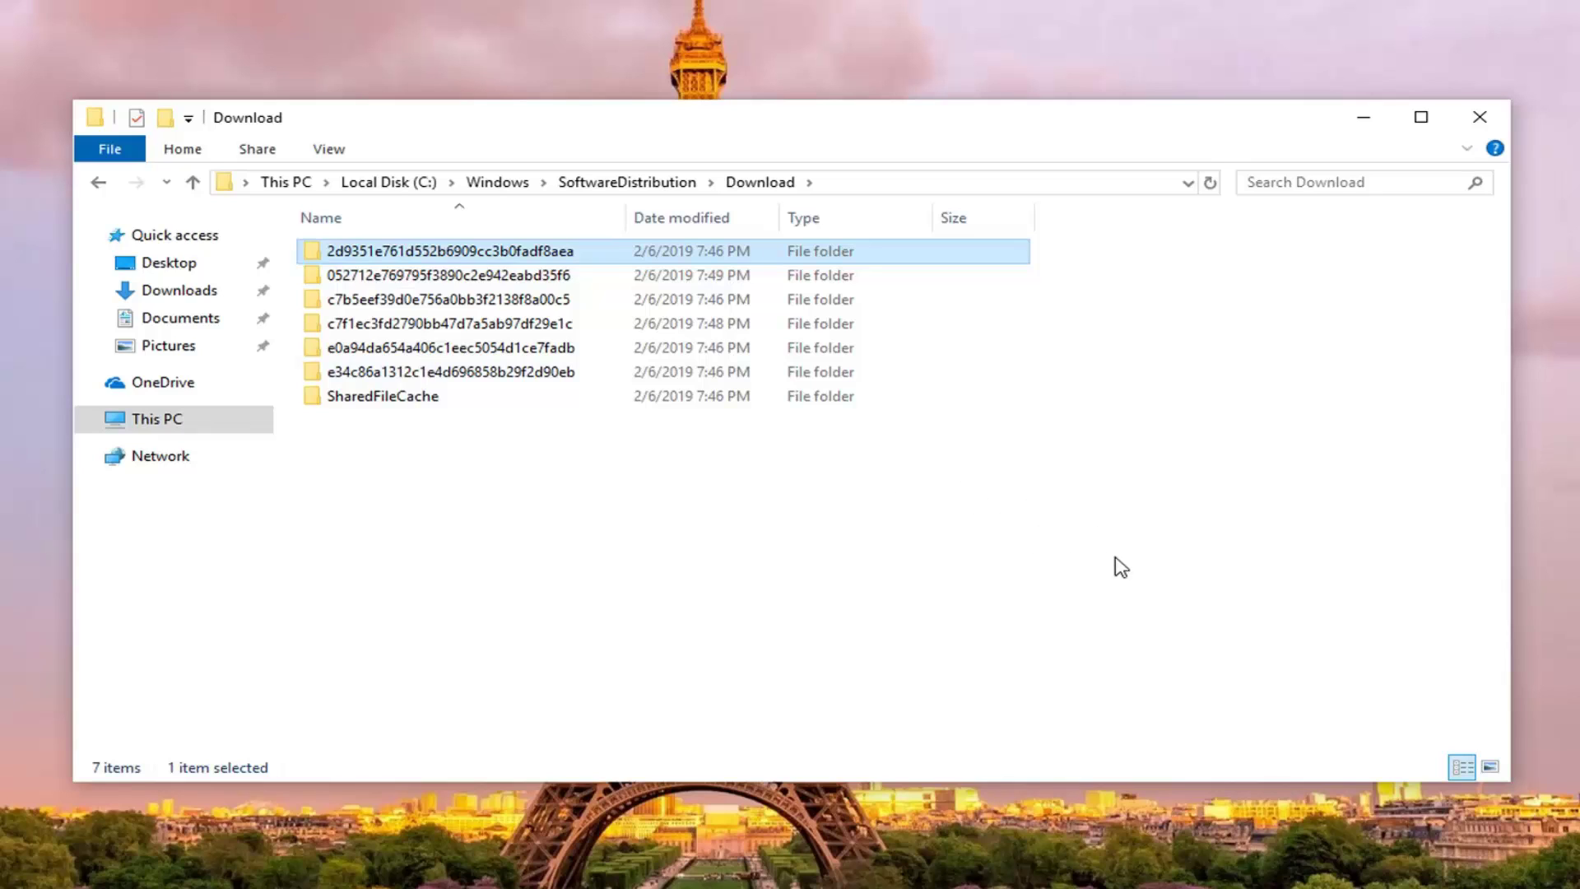
Delete all seven folders in Download and close File Explorer.
left_click_drag(1129, 556, 545, 250)
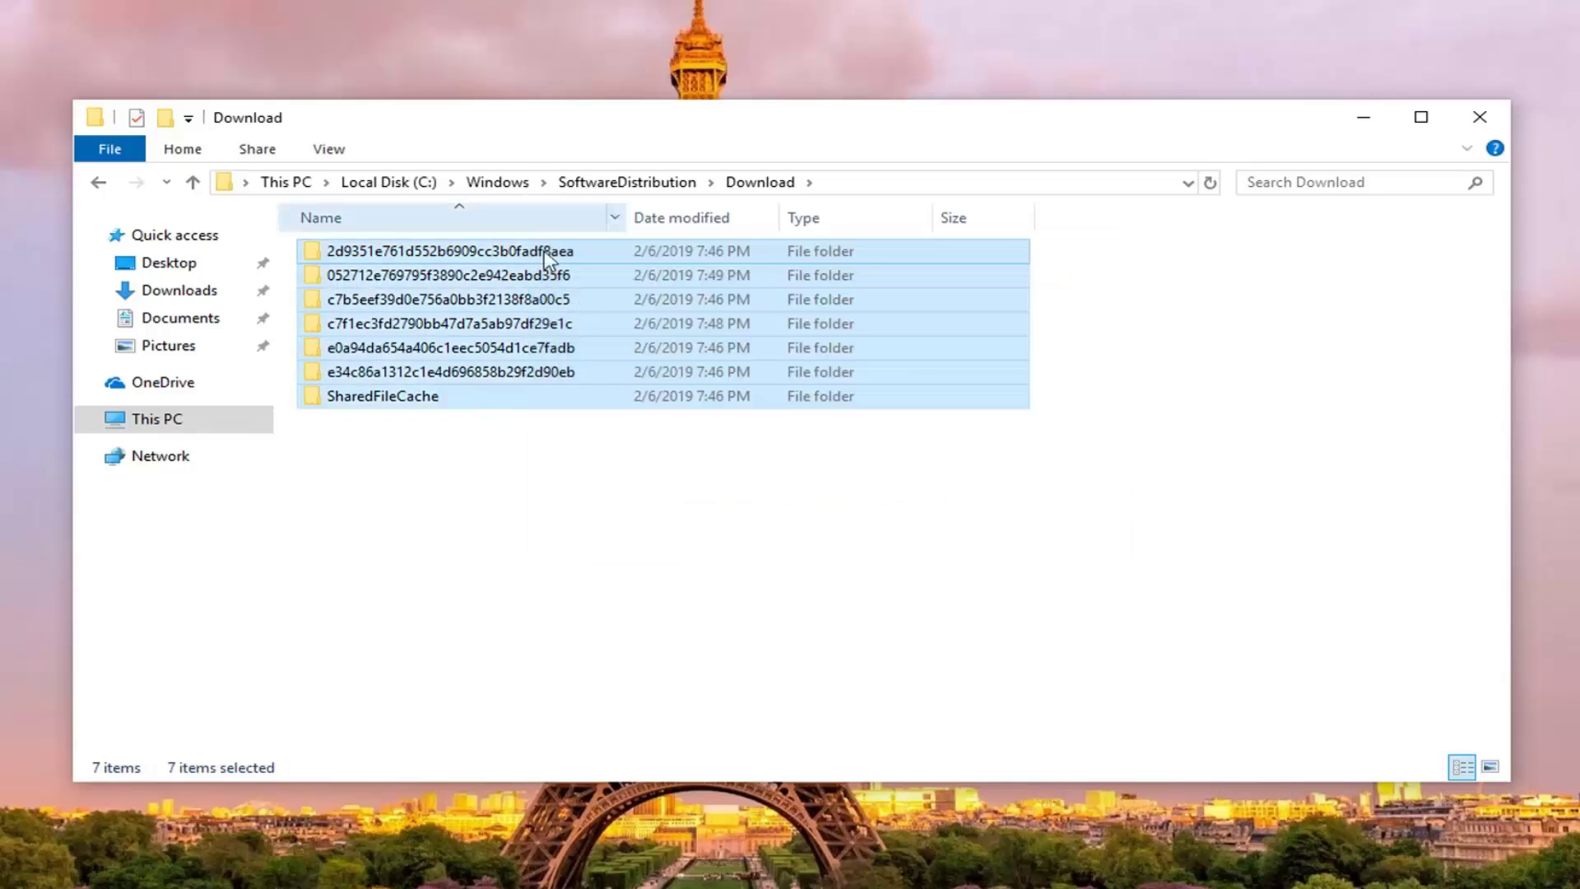
right_click(468, 294)
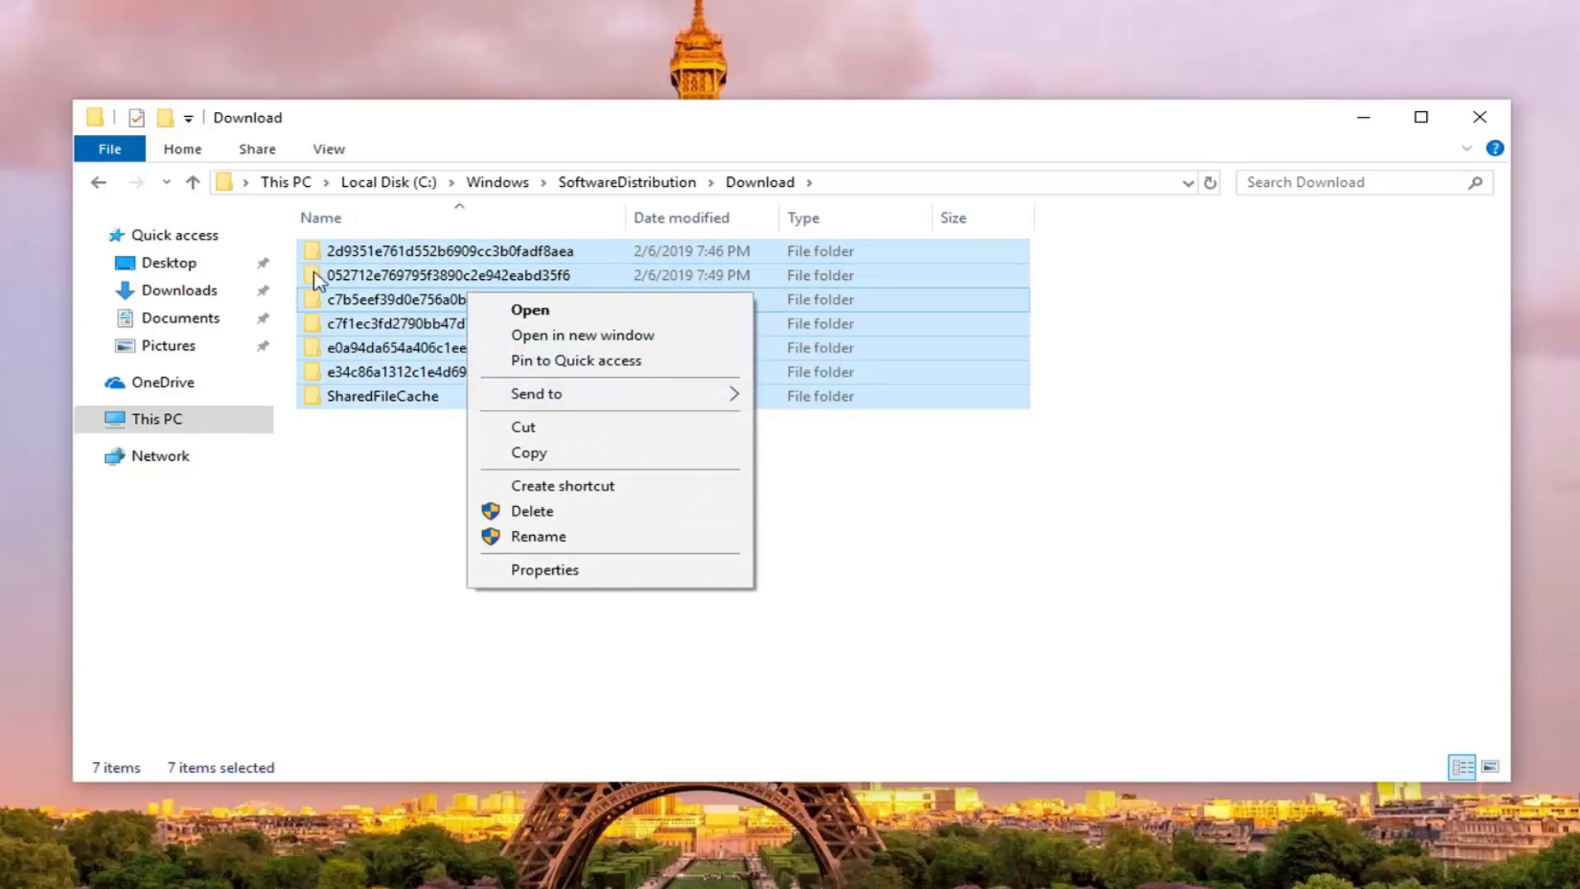
left_click(568, 514)
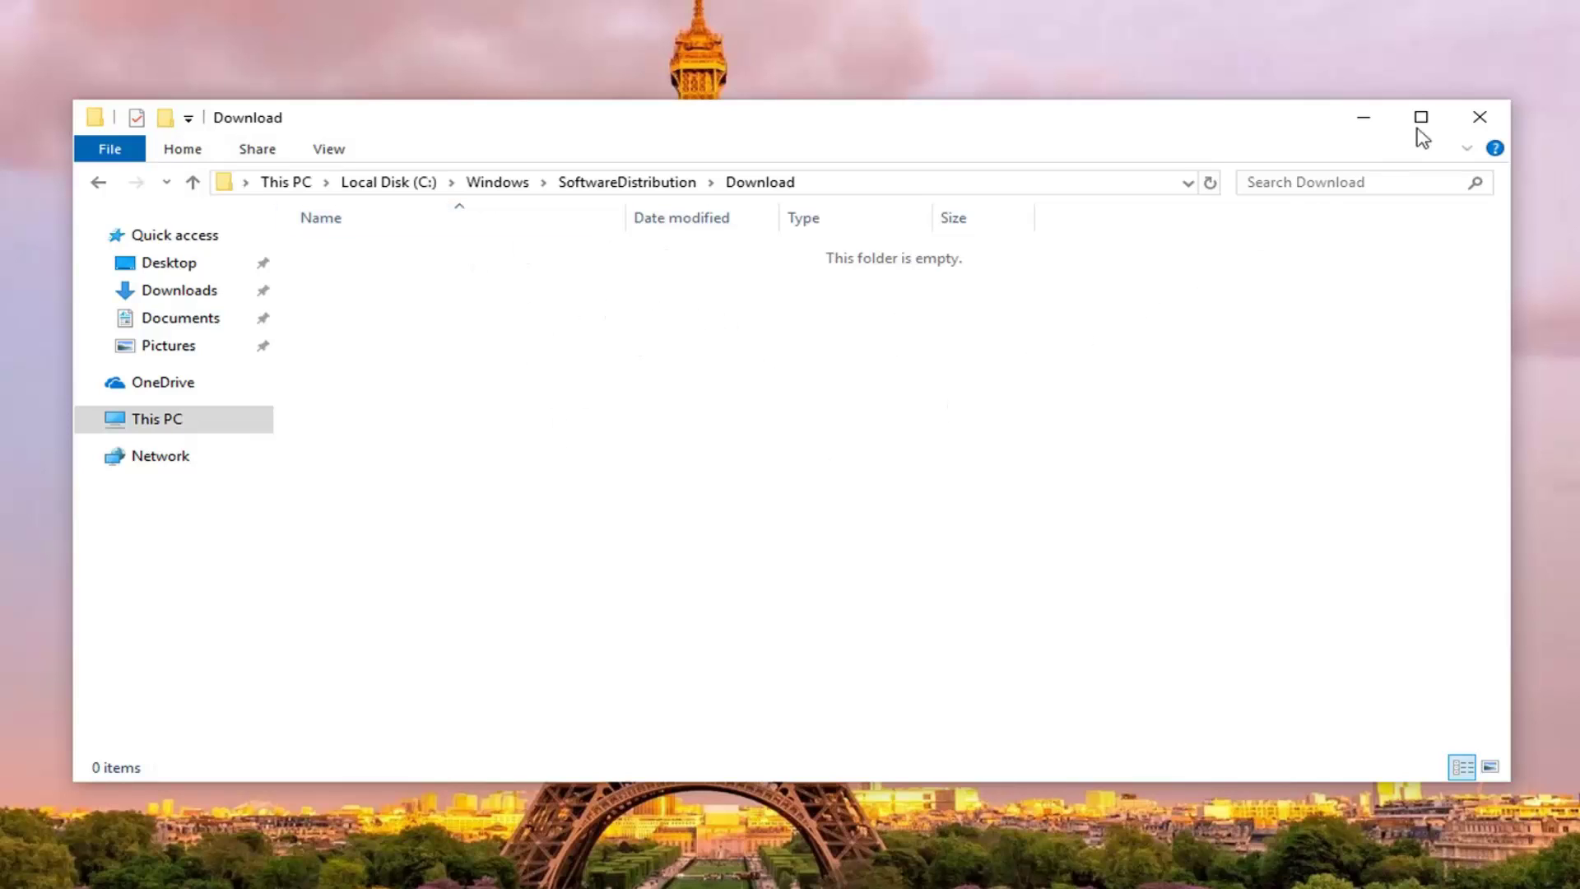
left_click(1479, 128)
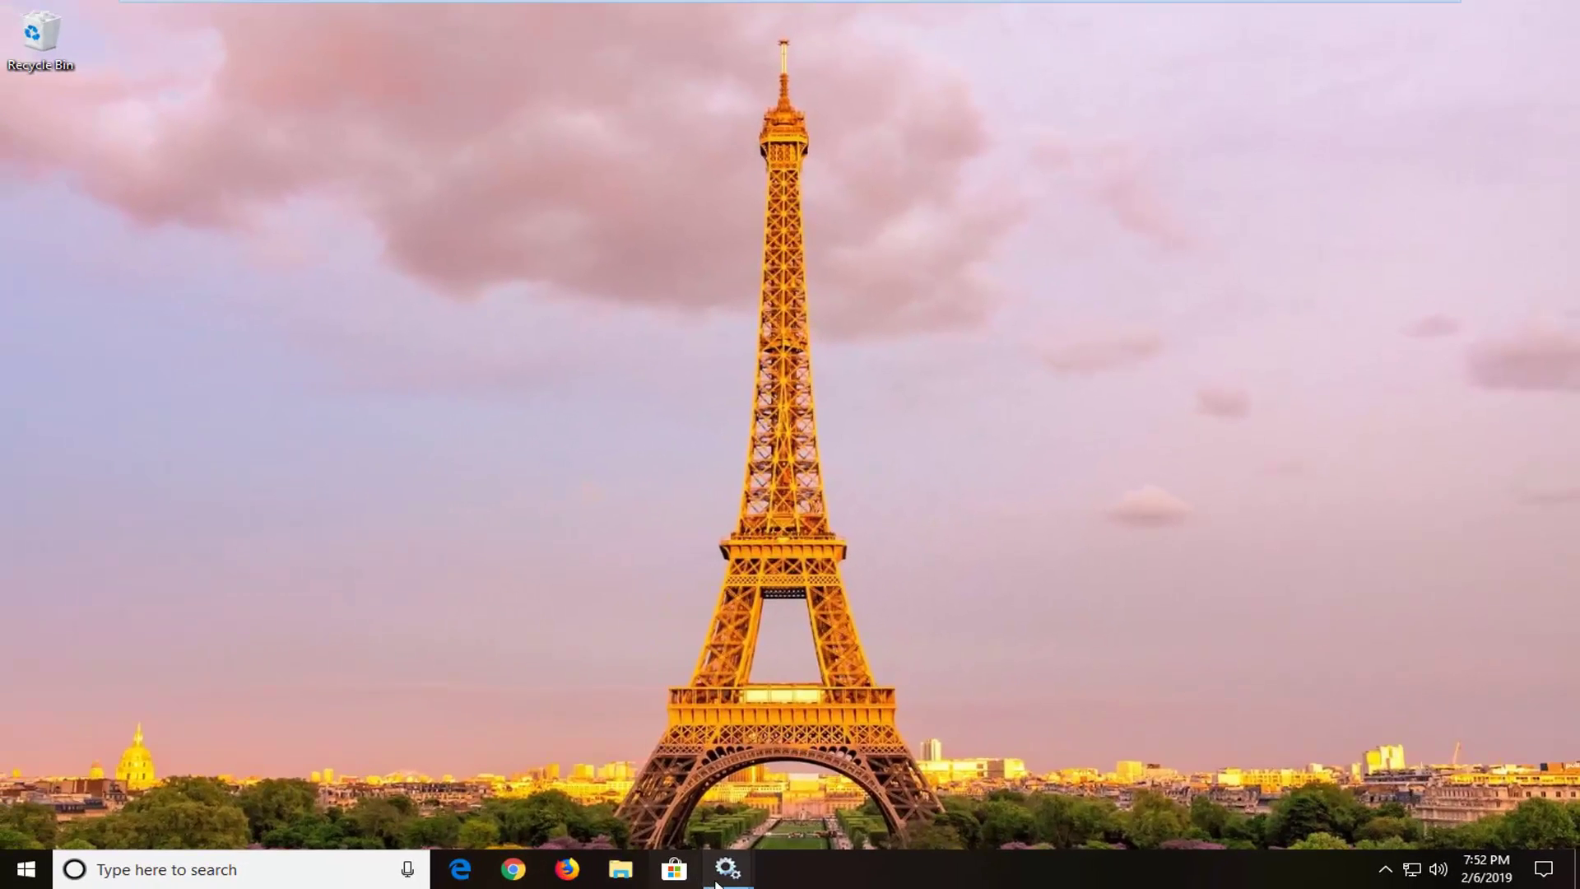
Start the Windows Update service and set its startup type to Automatic.
mouse_move(634, 831)
left_click(647, 801)
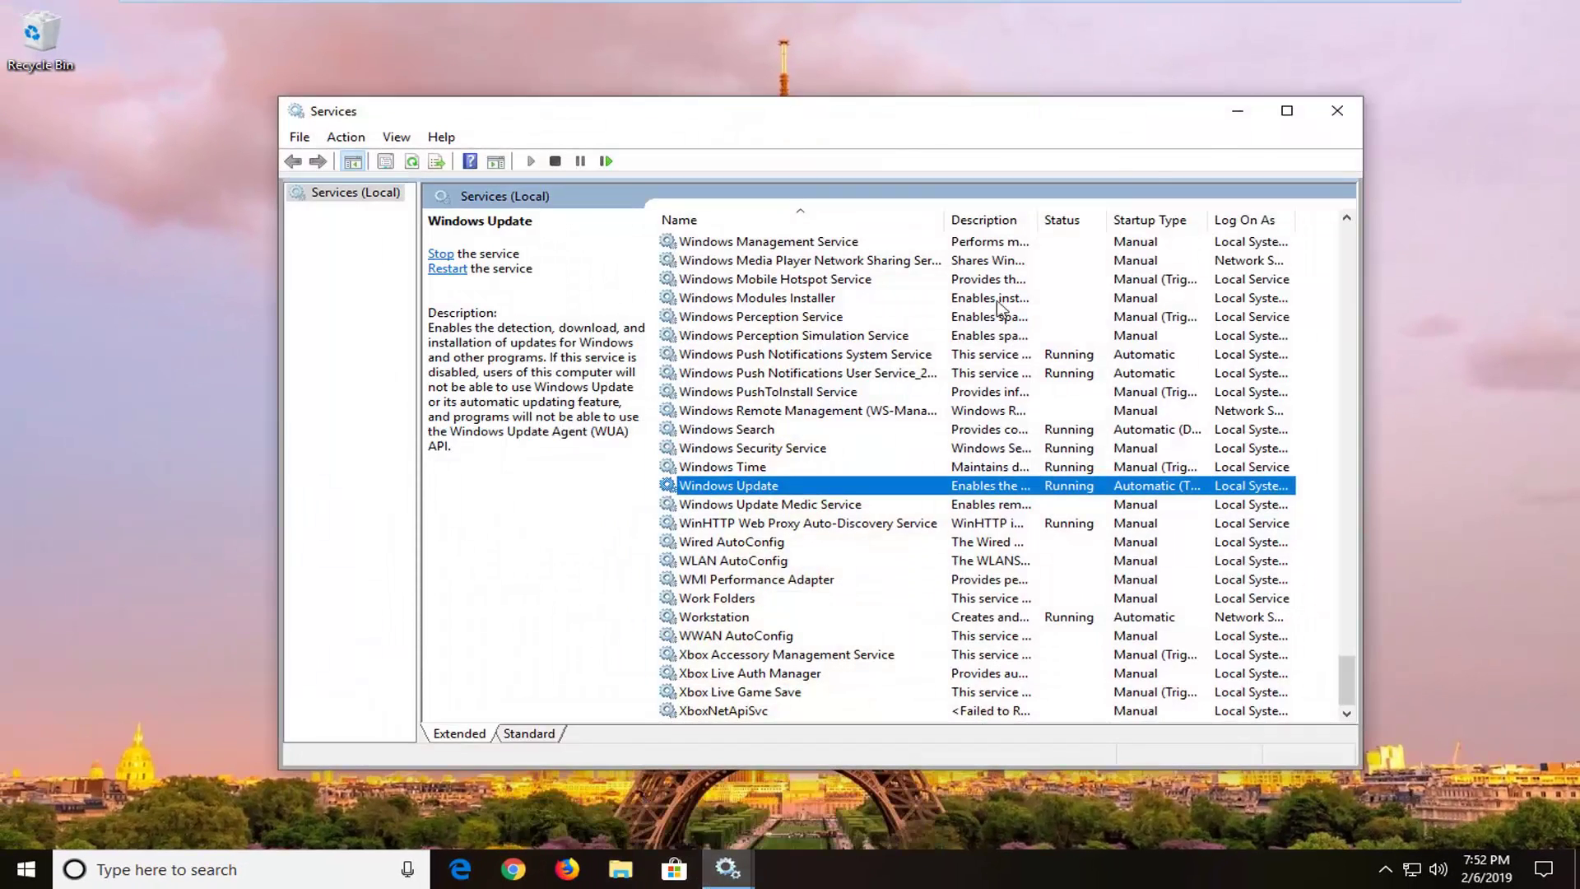
double_click(740, 492)
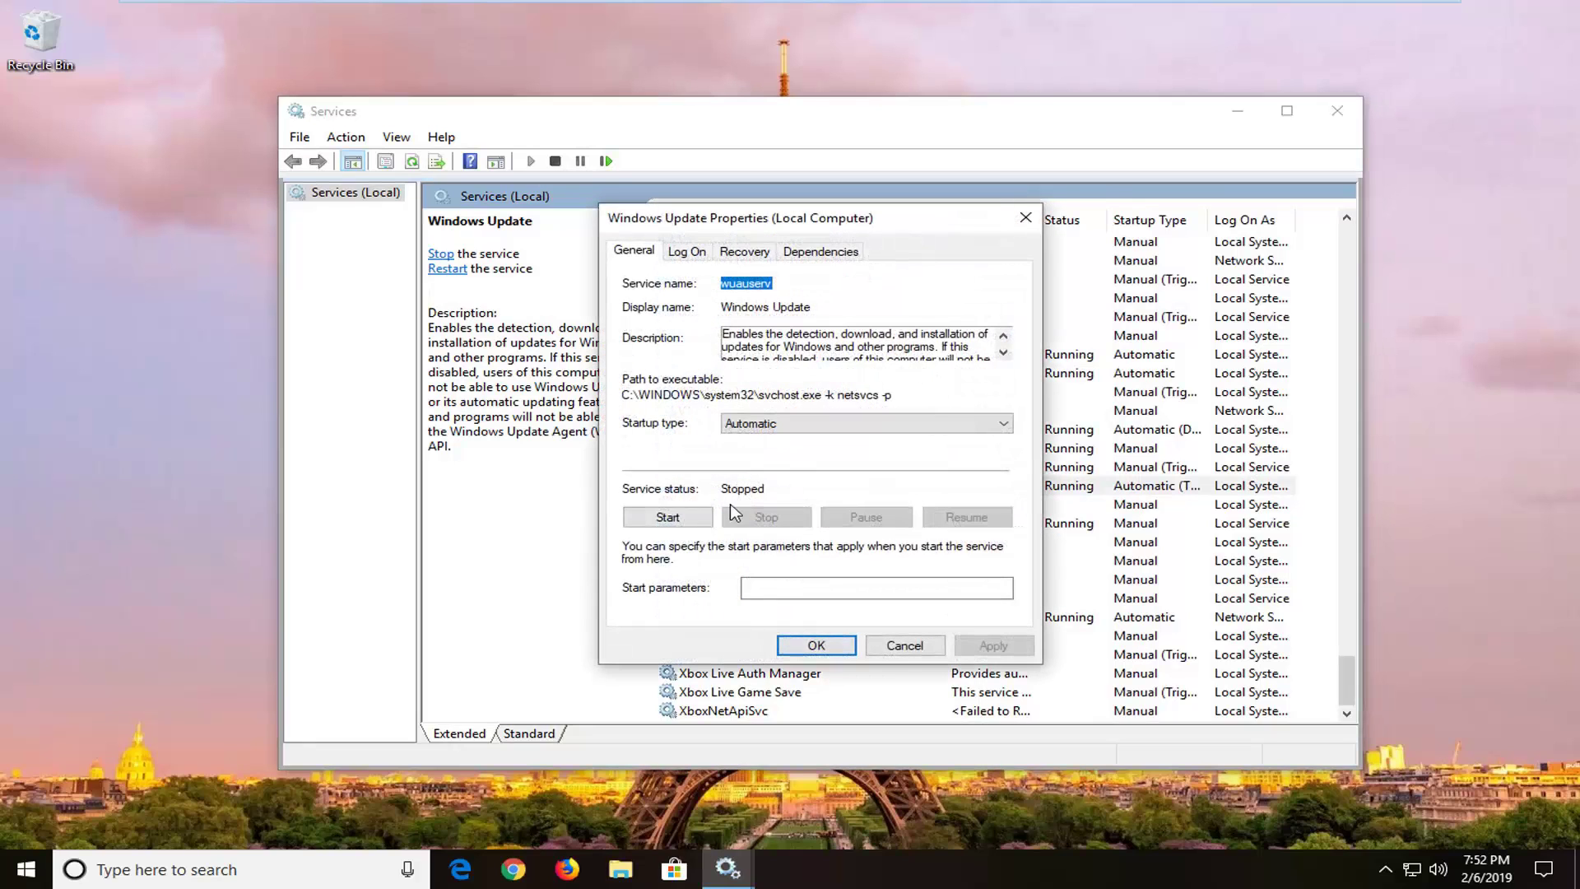
left_click(677, 517)
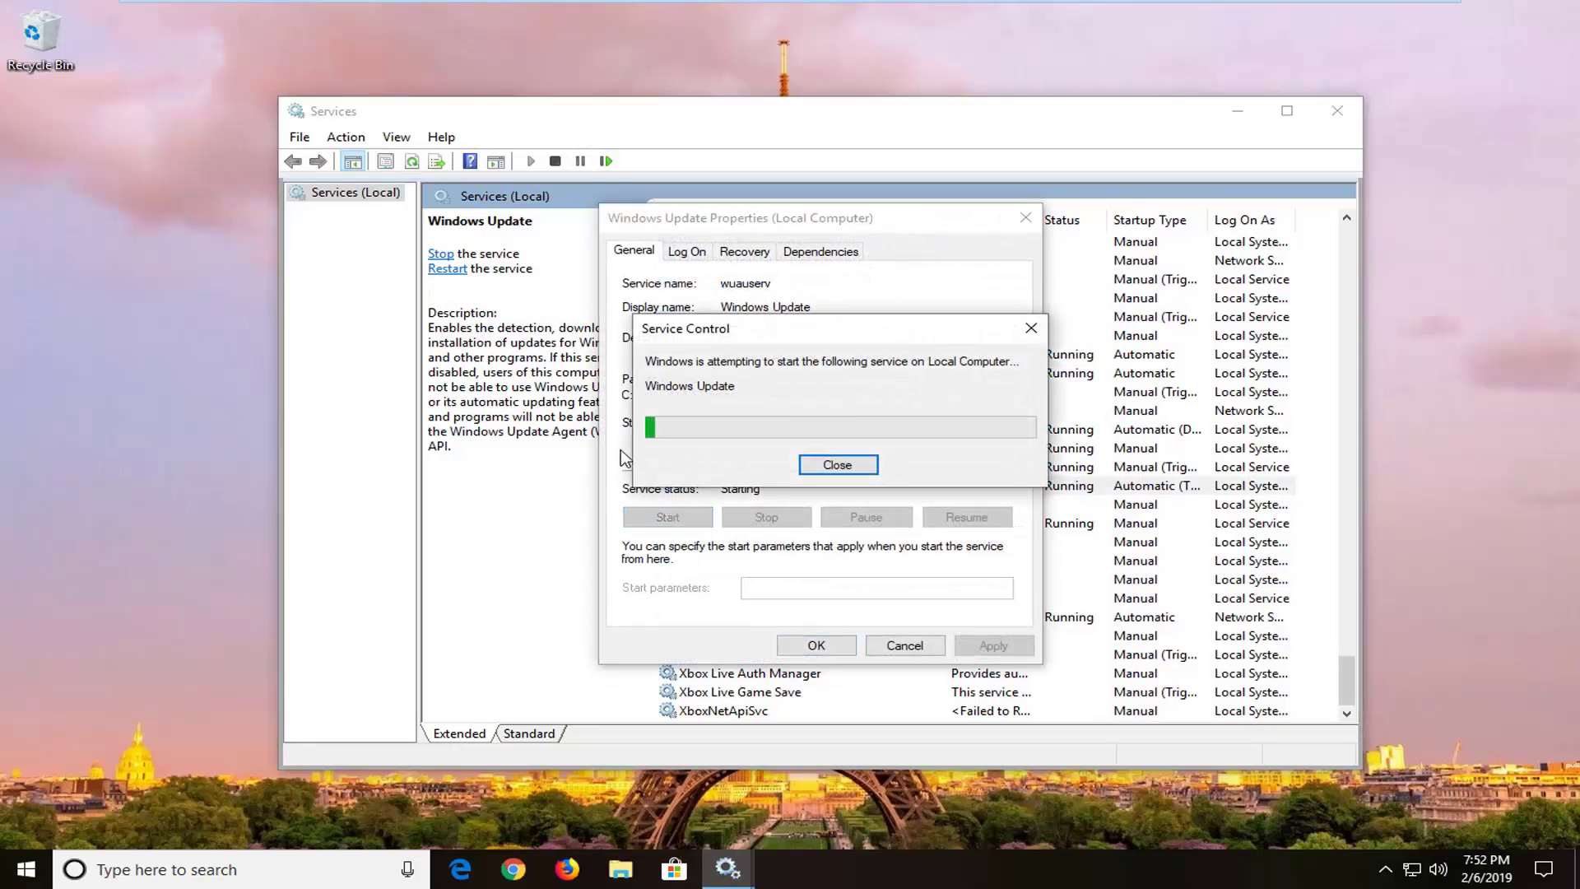
left_click(802, 423)
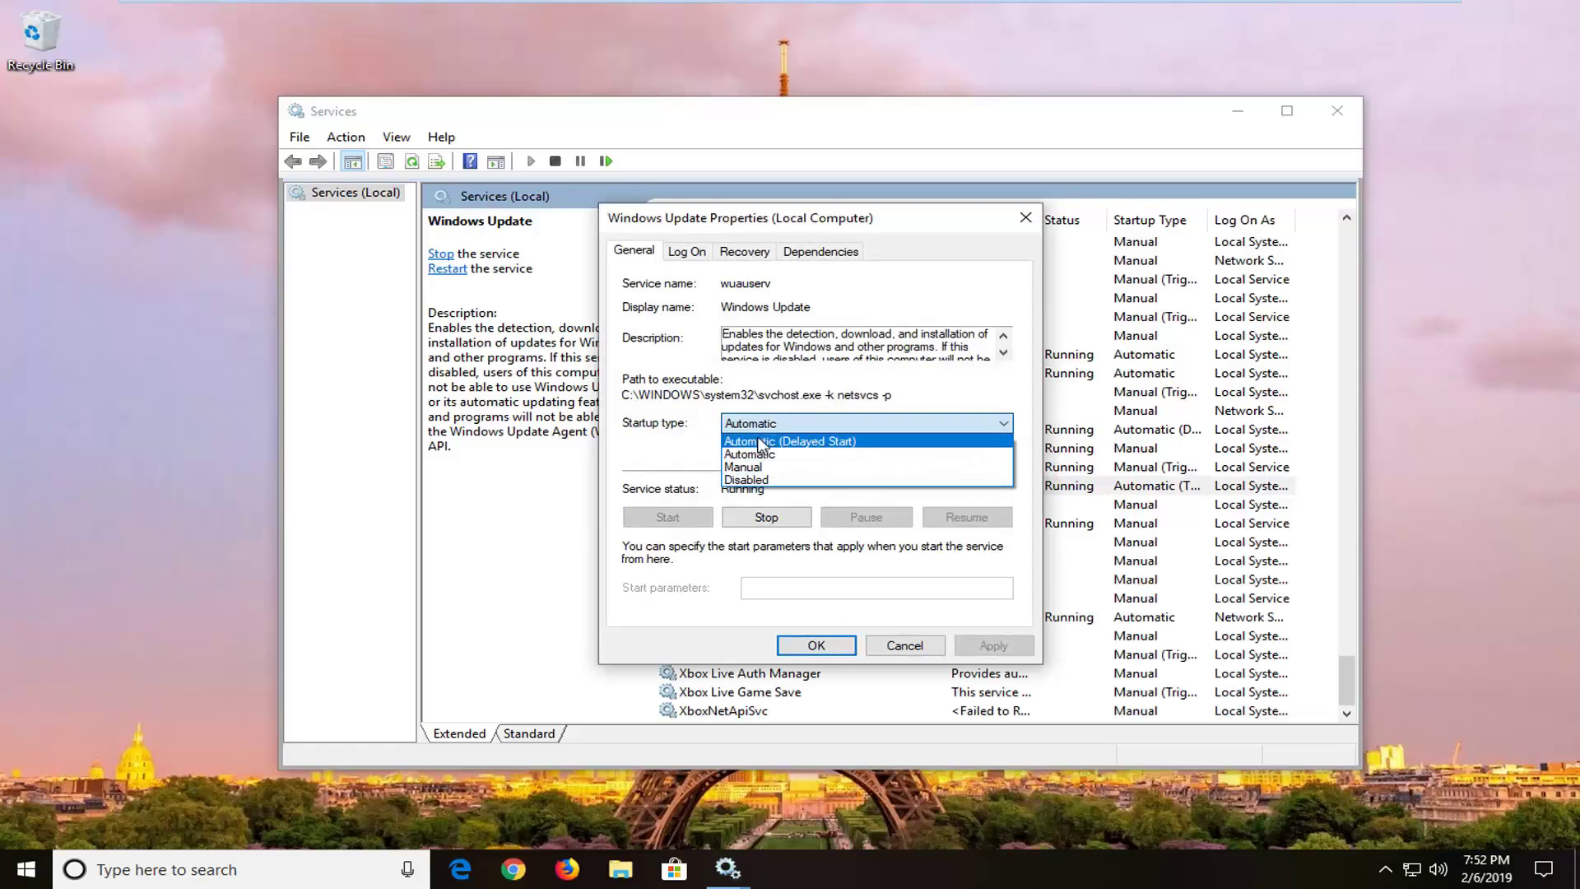
left_click(757, 454)
left_click(816, 645)
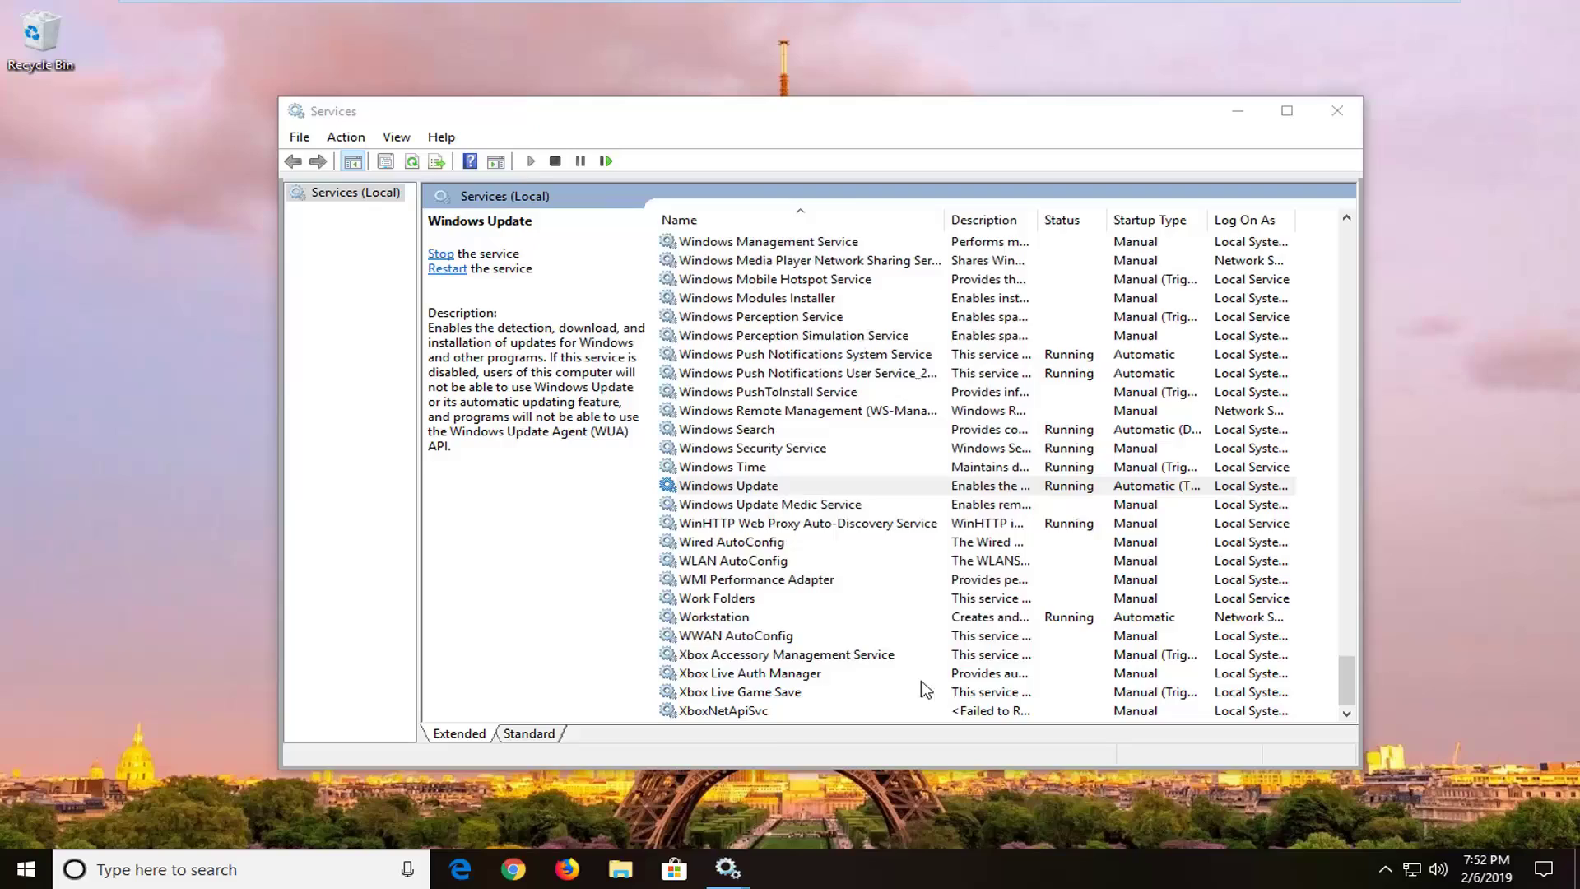
Start the Background Intelligent Transfer Service, keeping its startup type at Automatic (Delayed Start).
scroll(921, 494, "up", 20)
scroll(1314, 506, "up", 20)
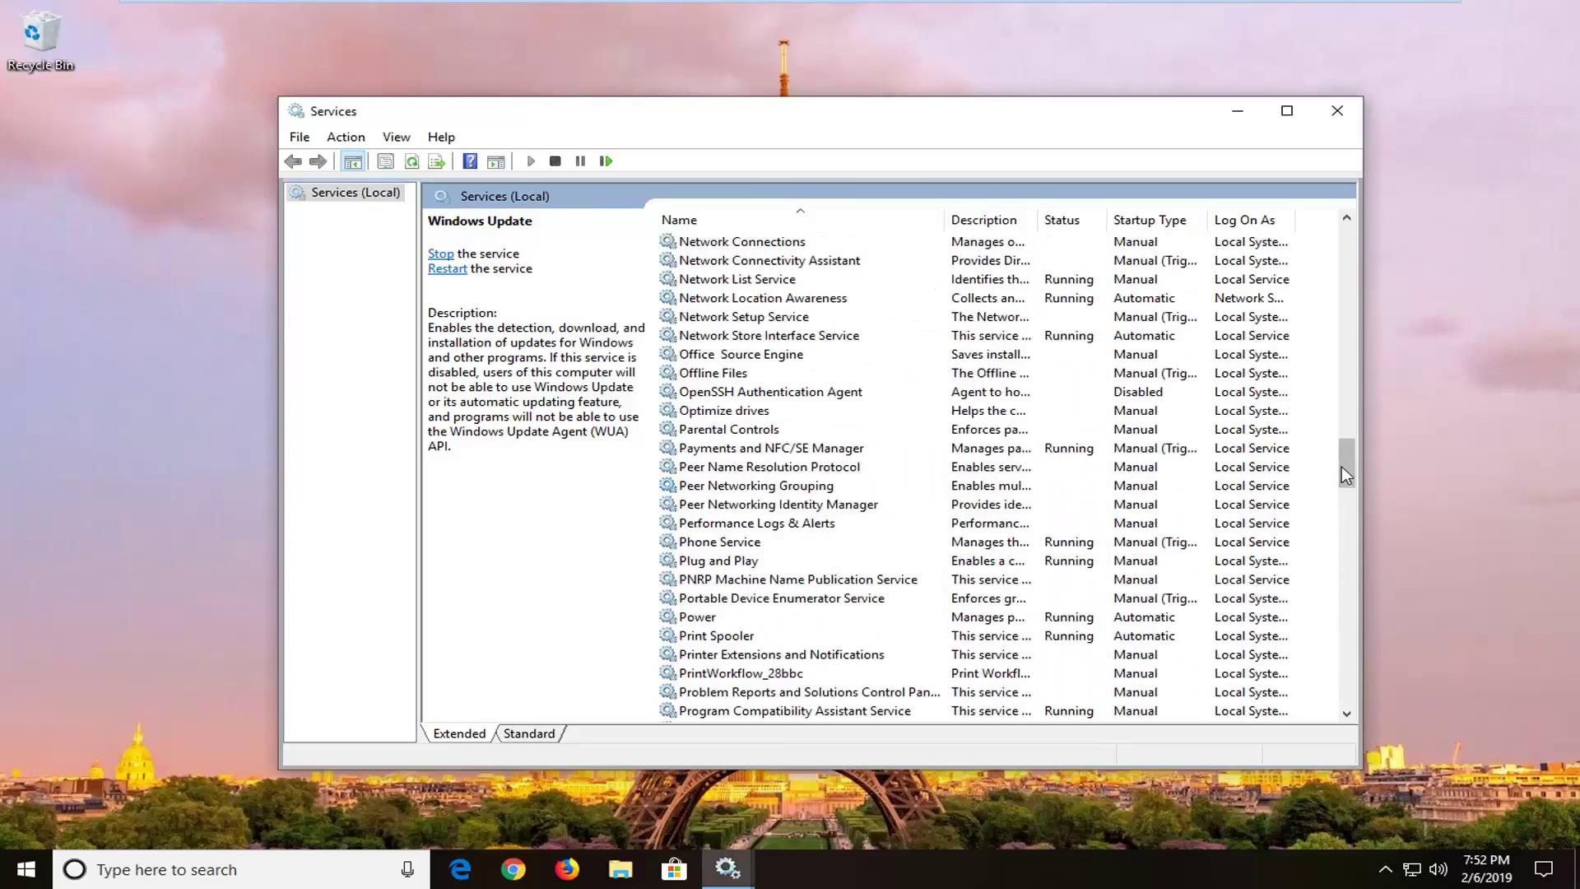
double_click(804, 429)
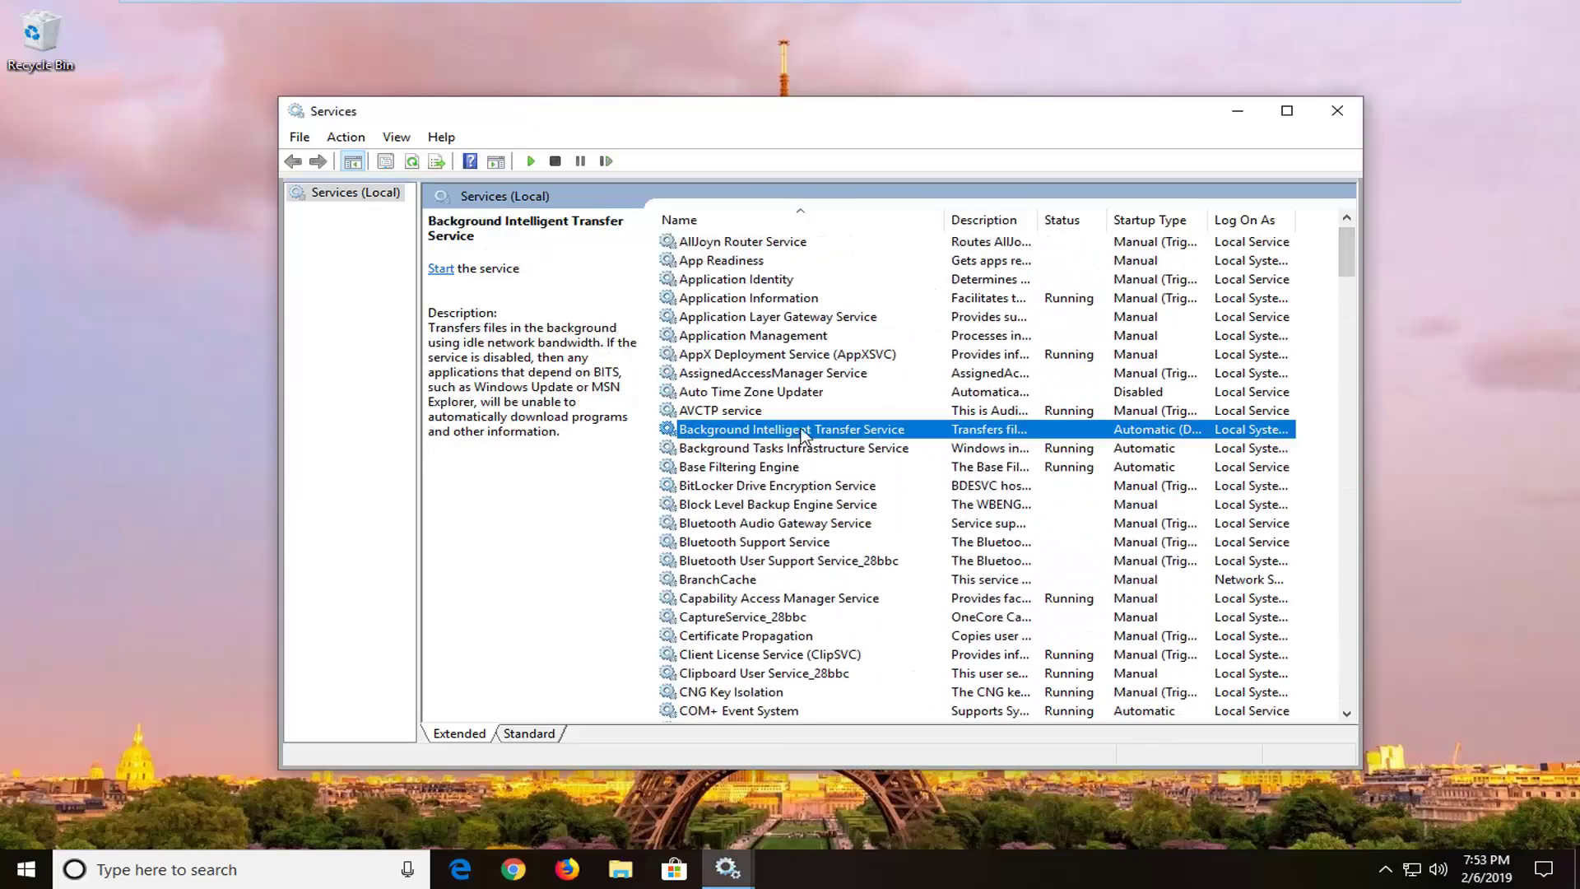
left_click(762, 428)
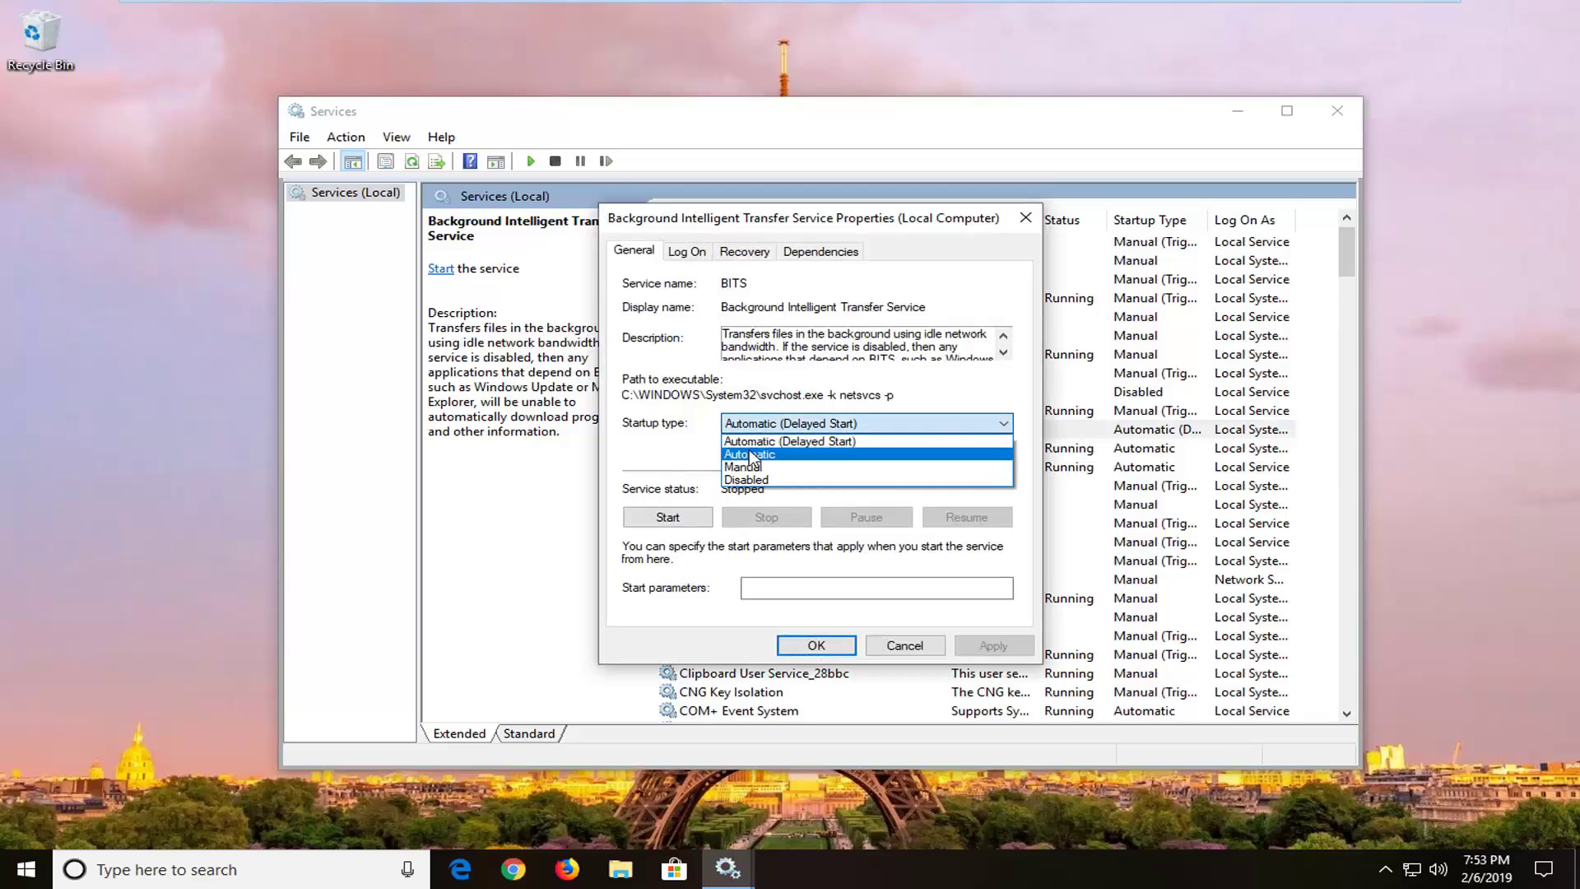
left_click(759, 439)
left_click(757, 429)
left_click(698, 449)
left_click(668, 518)
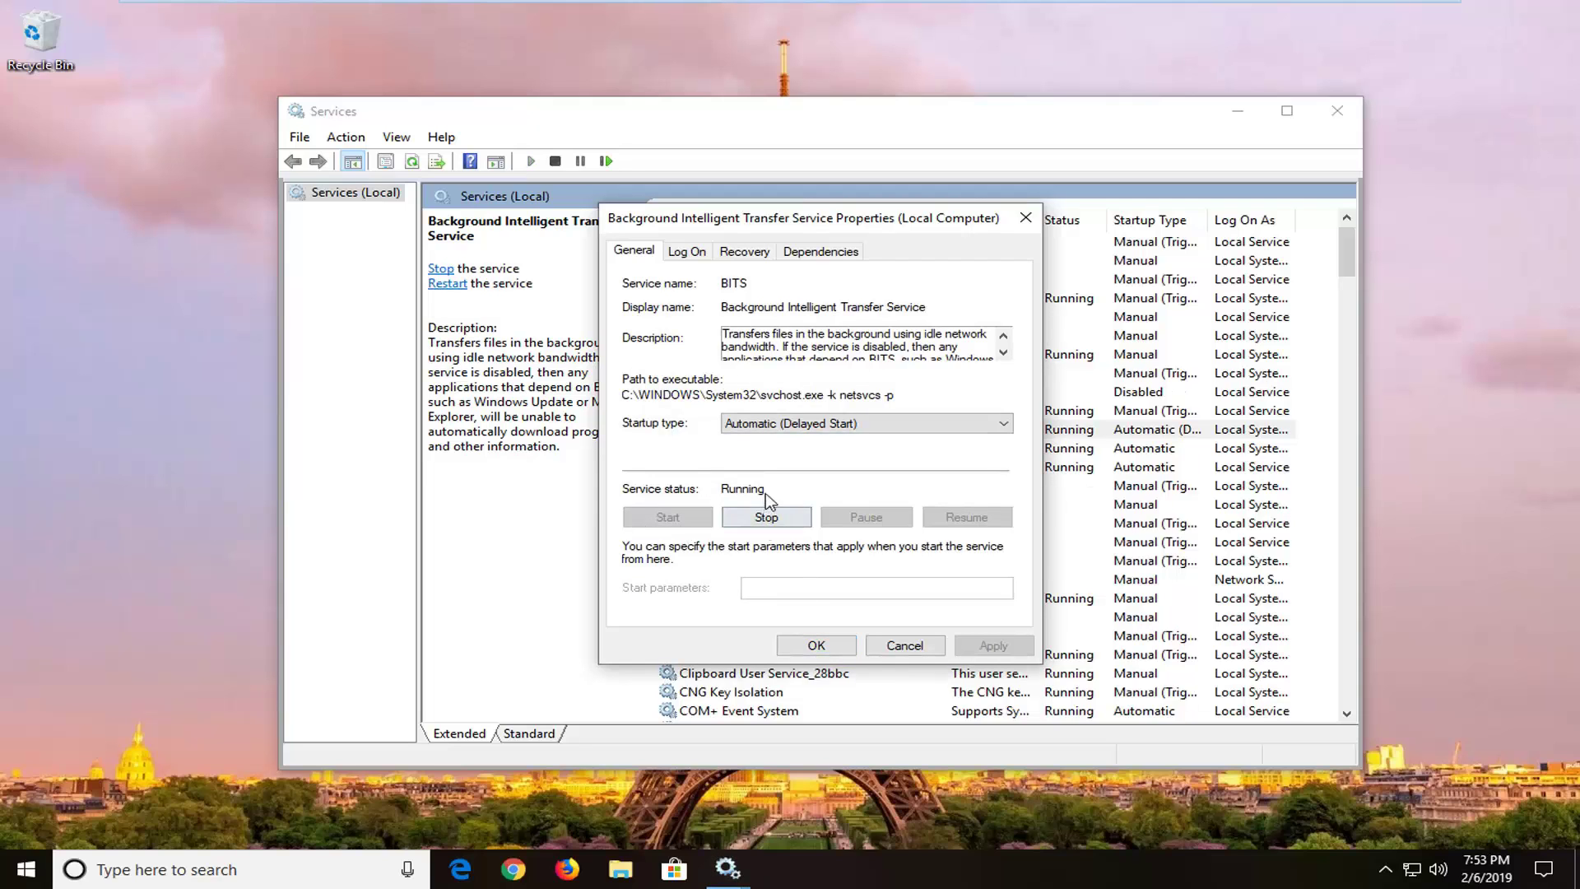
left_click(811, 647)
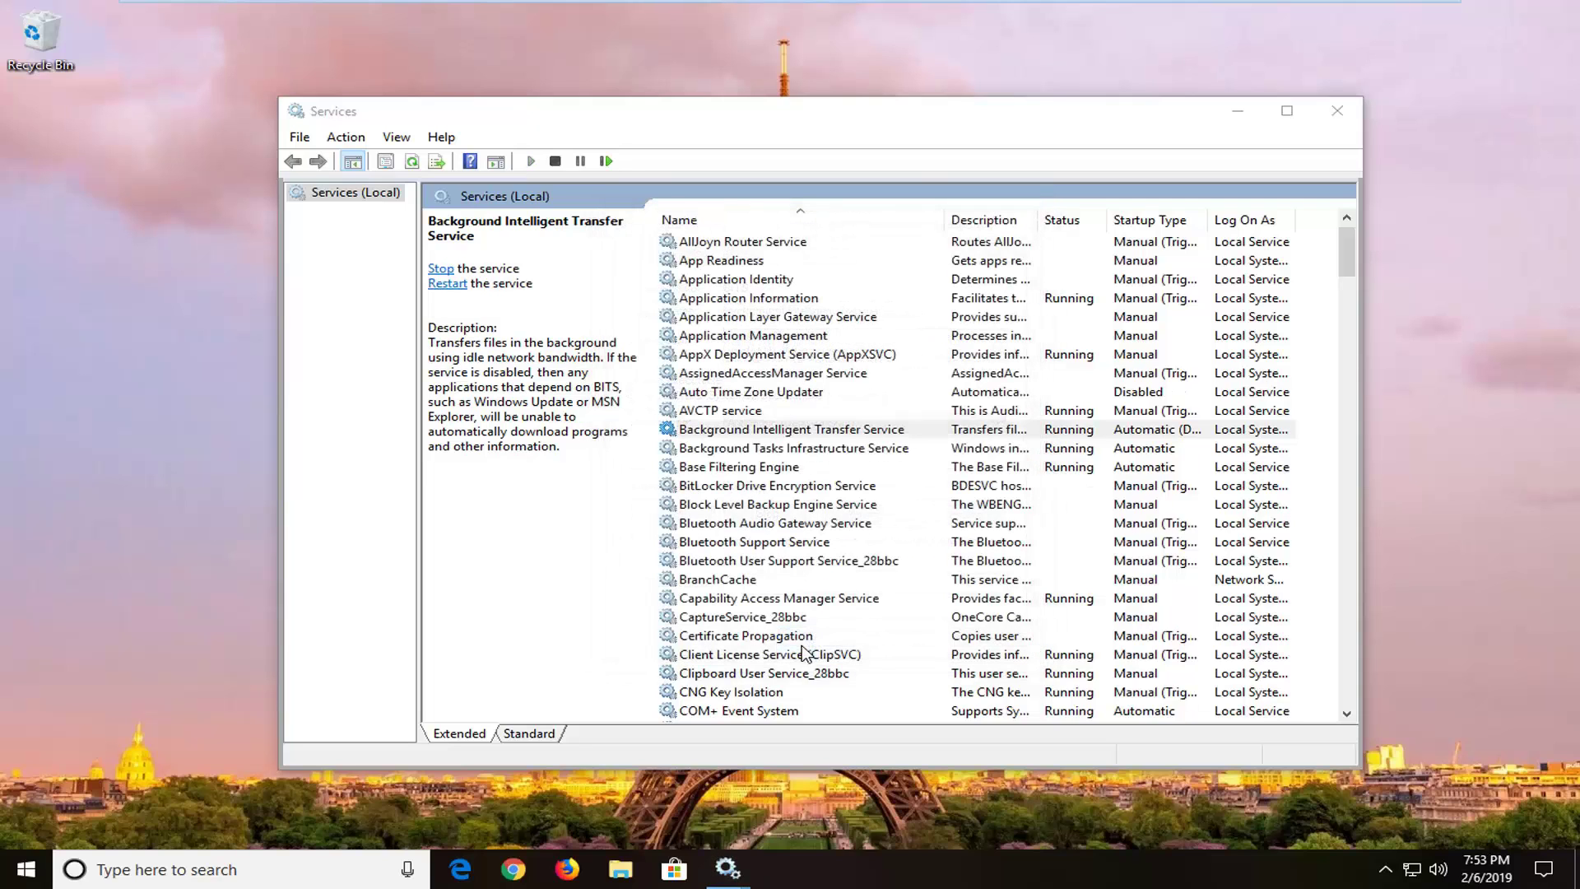
left_click(1337, 110)
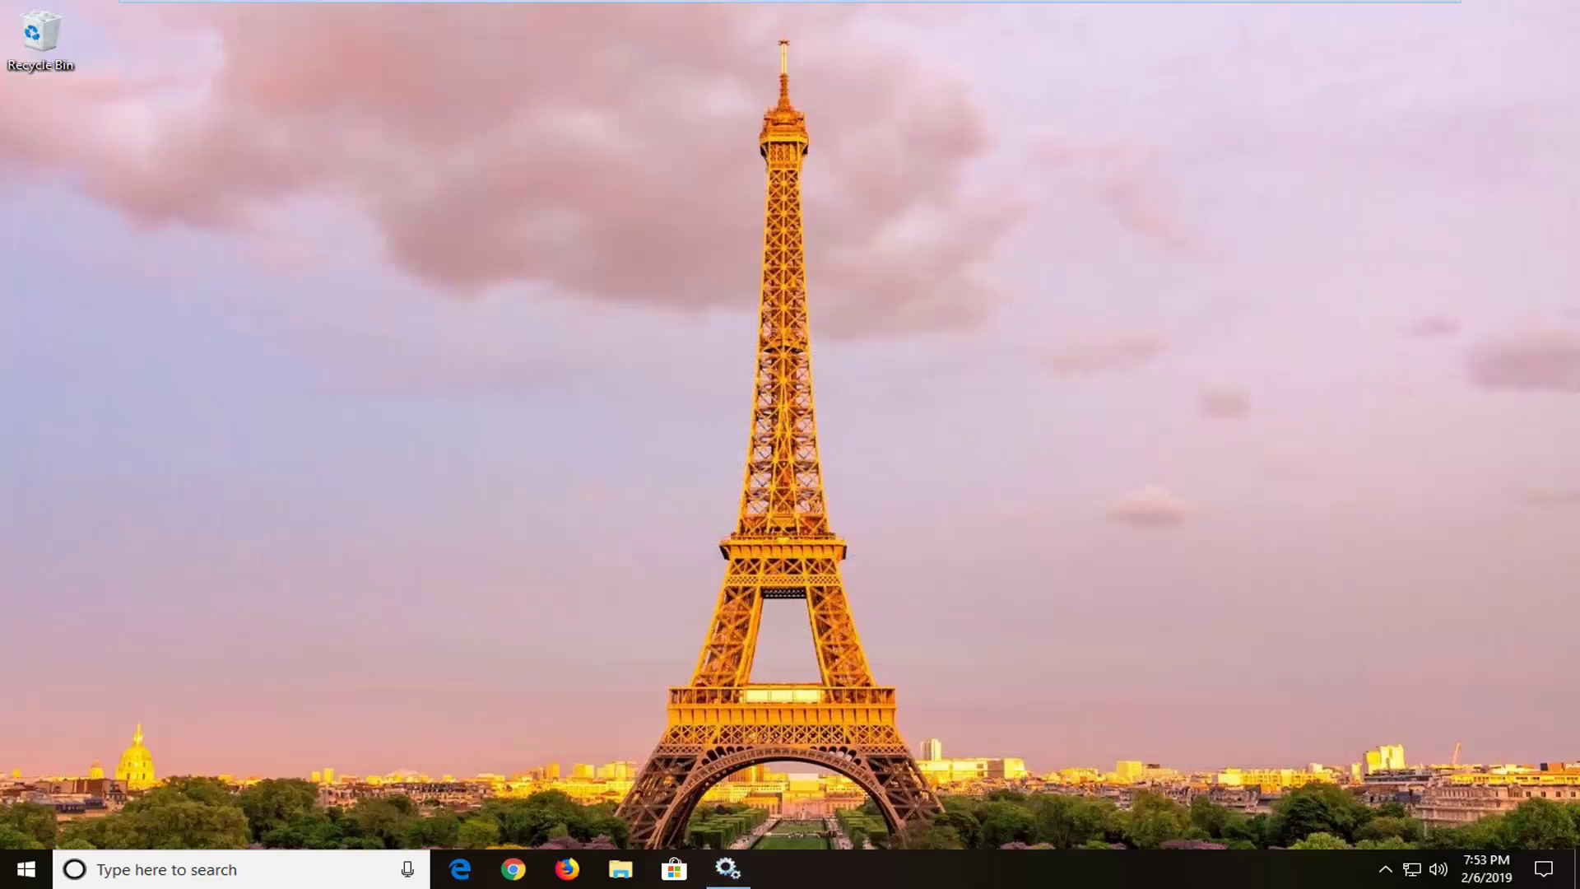